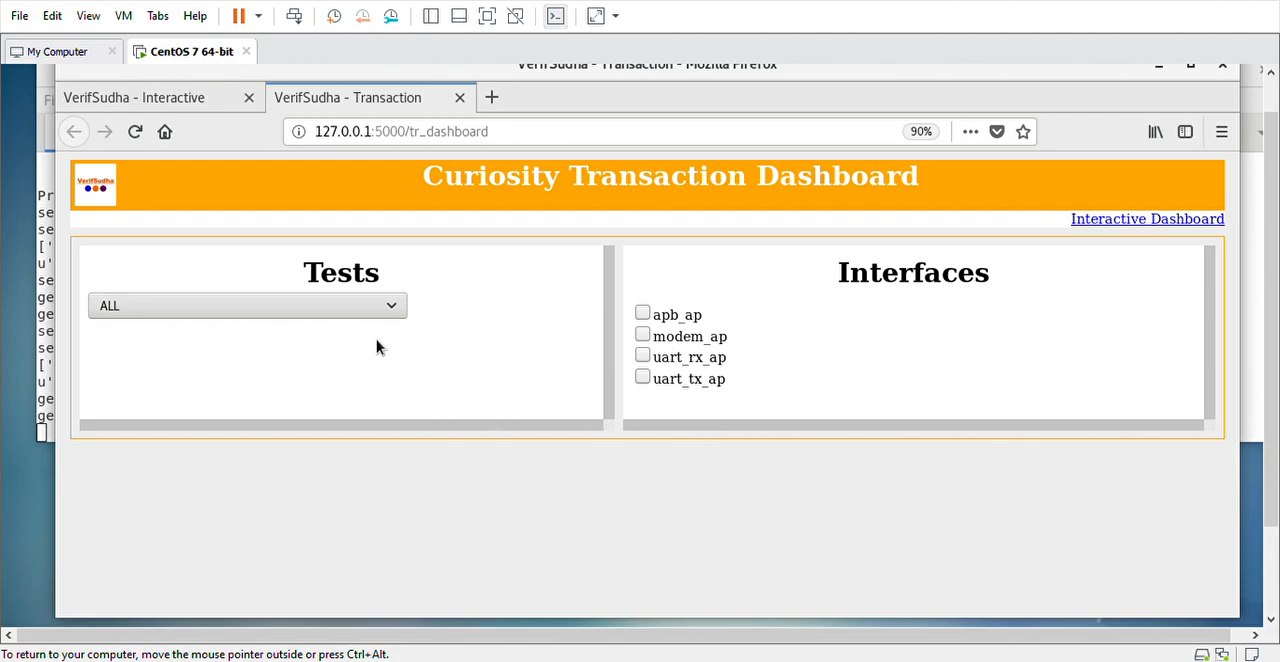
Switch the test selection to uart_regs.vsdb and on to word_format_poll.vsdb to compare their available interfaces
left_click(347, 306)
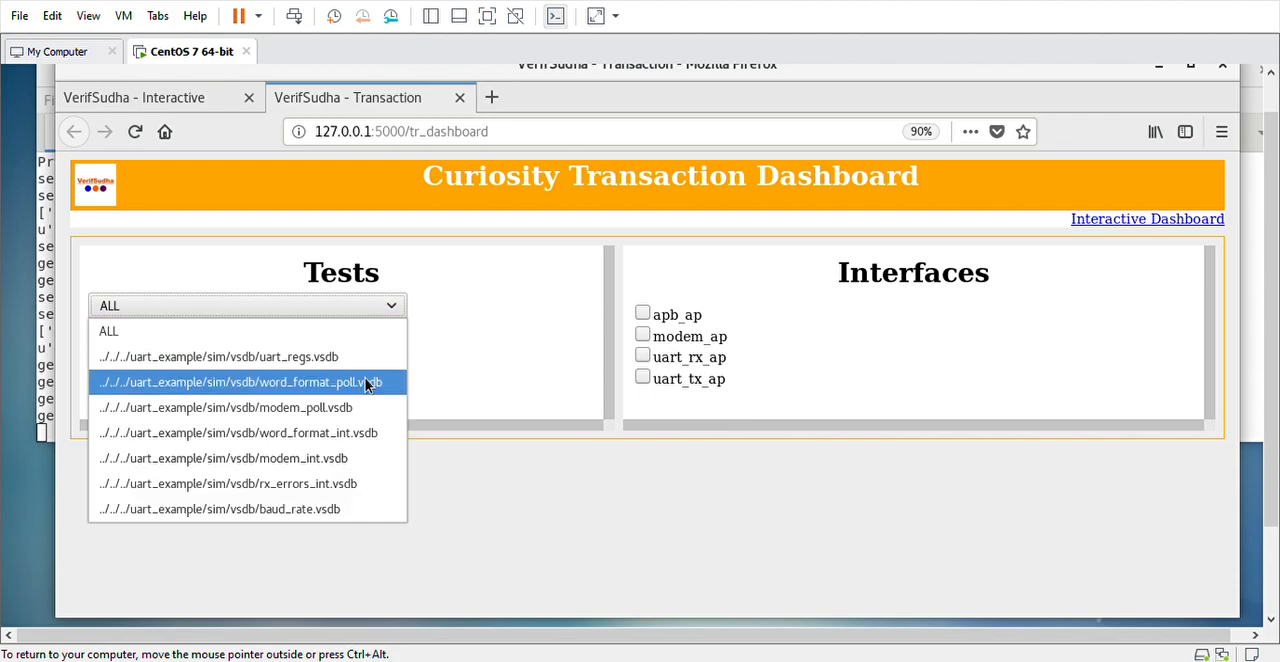
left_click(350, 362)
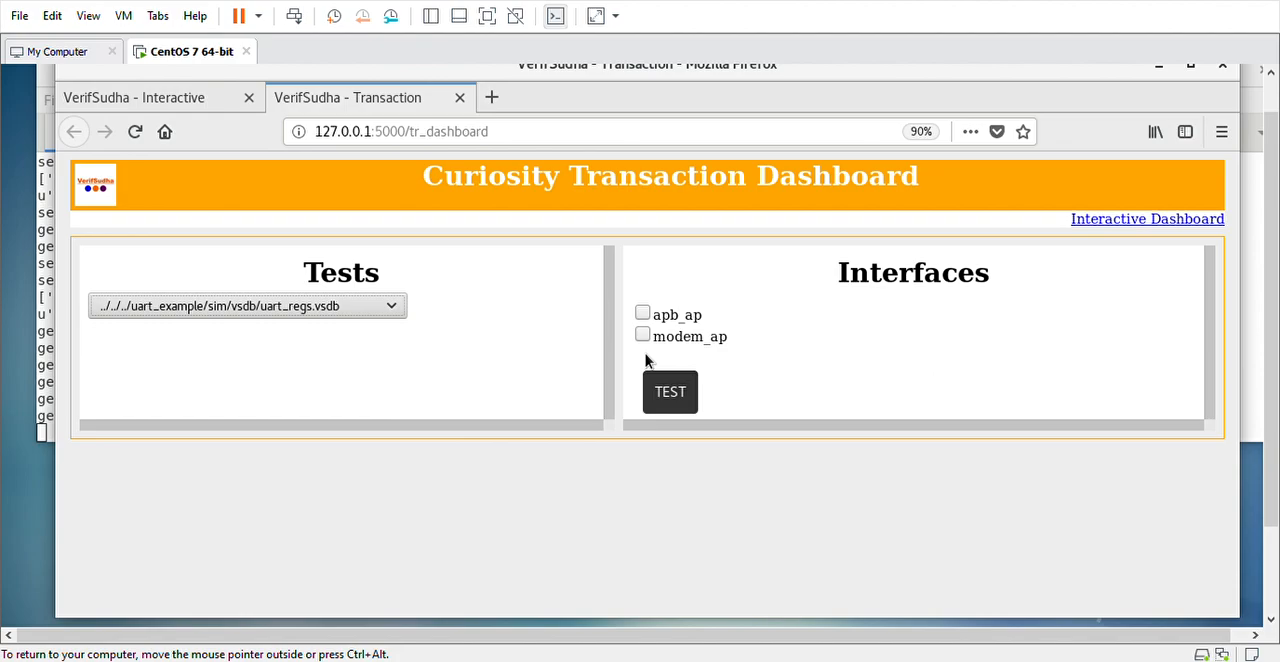
left_click(302, 308)
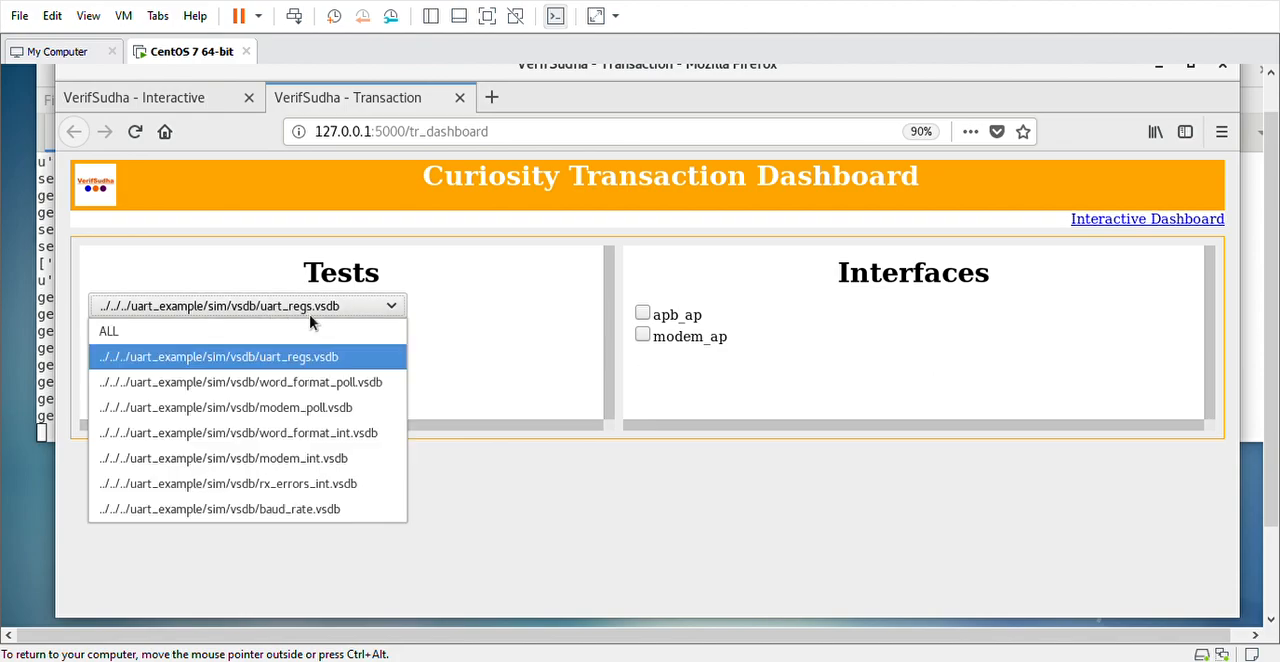
left_click(319, 382)
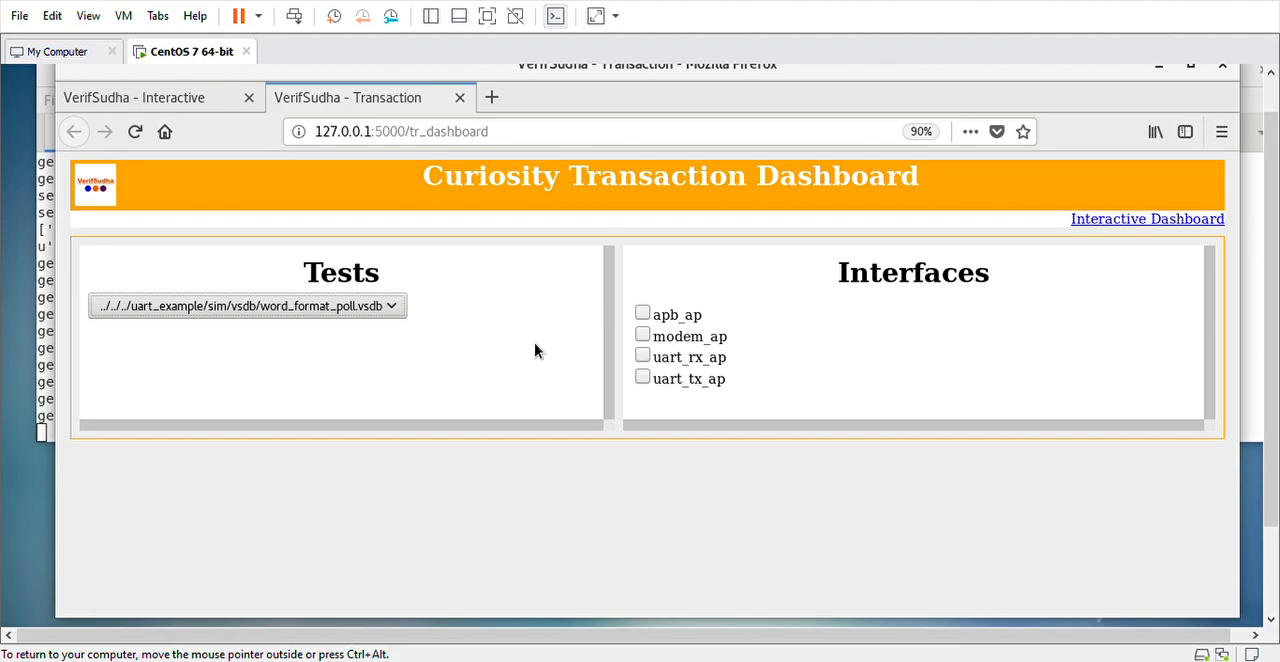
Select the uart_regs.vsdb test and enable its apb_ap interface to load the transaction data
left_click(358, 306)
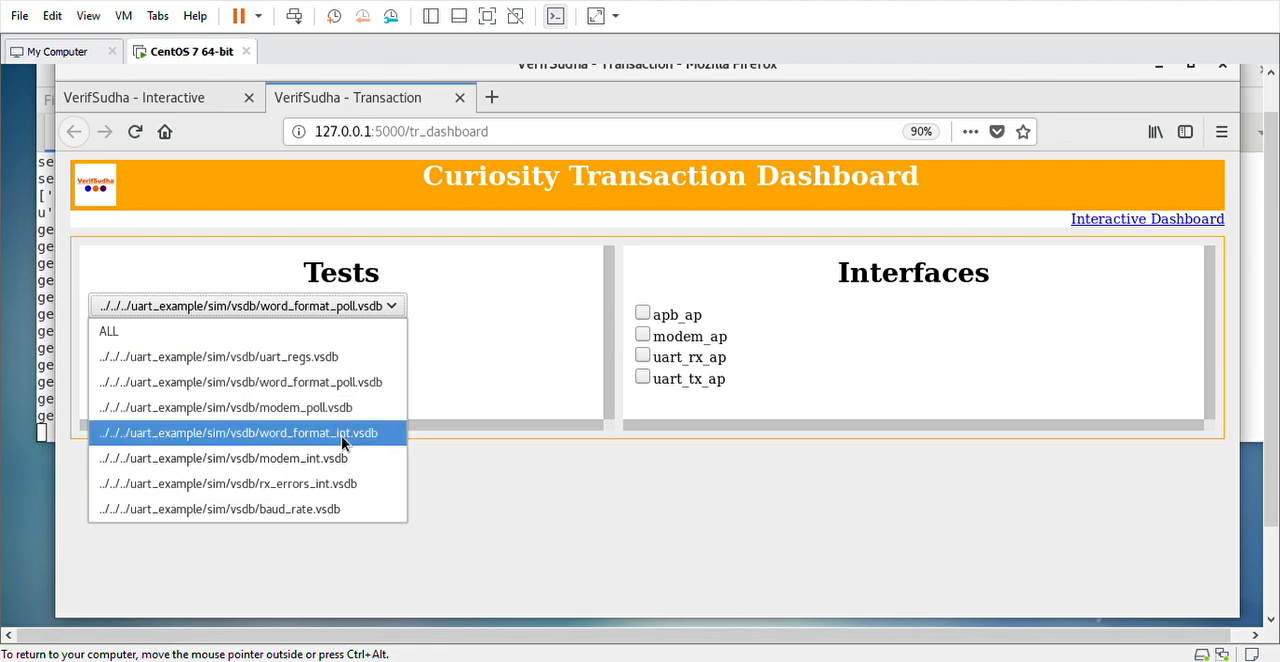
left_click(364, 366)
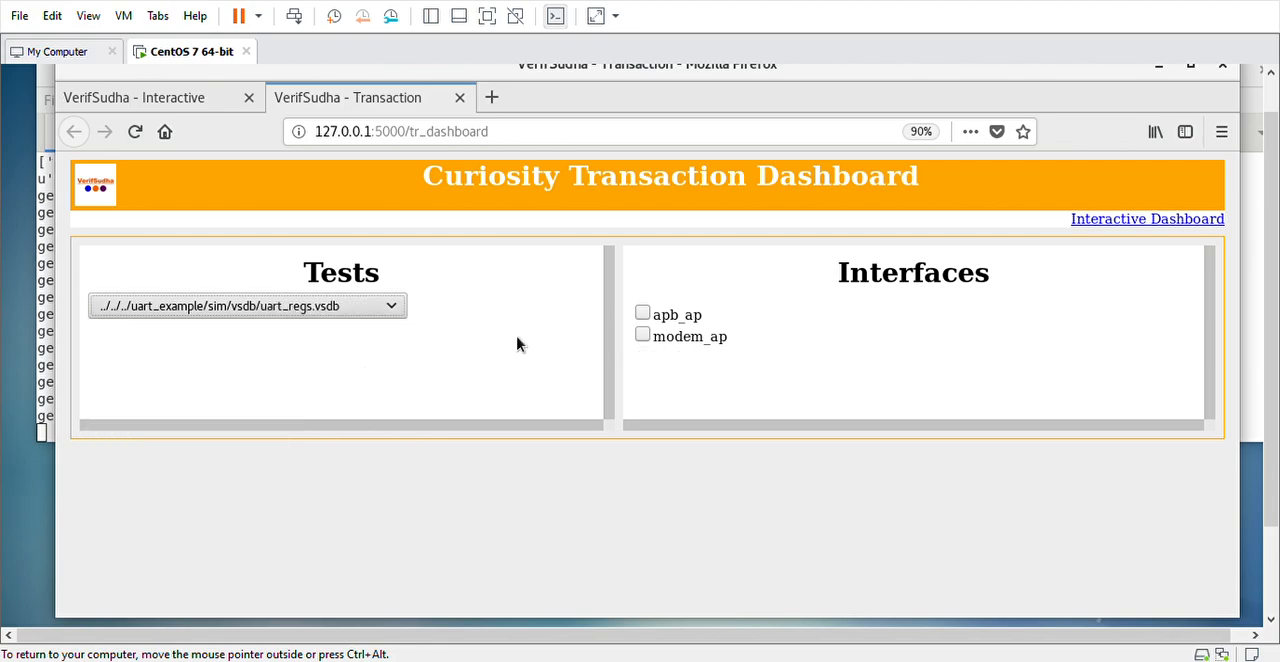
left_click(642, 313)
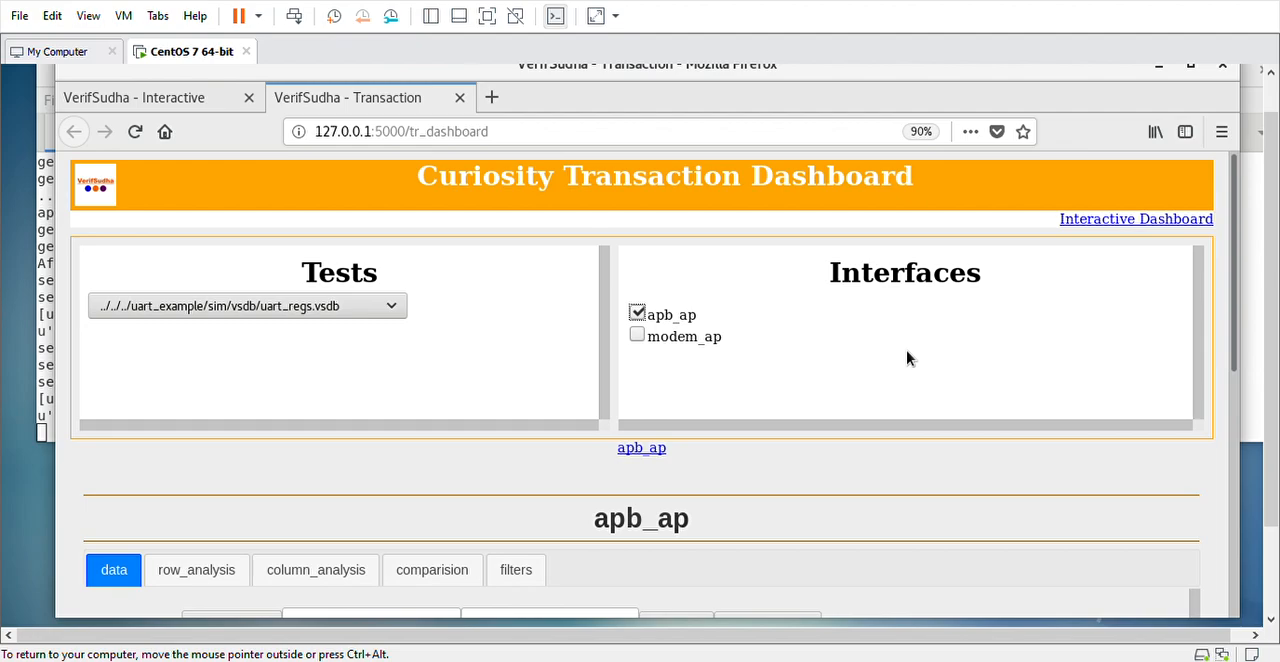
Examine the address, data, write-enable and timestamp values of the first transactions in the apb_ap table
scroll(908, 357, "down", 3)
scroll(908, 357, "down", 3)
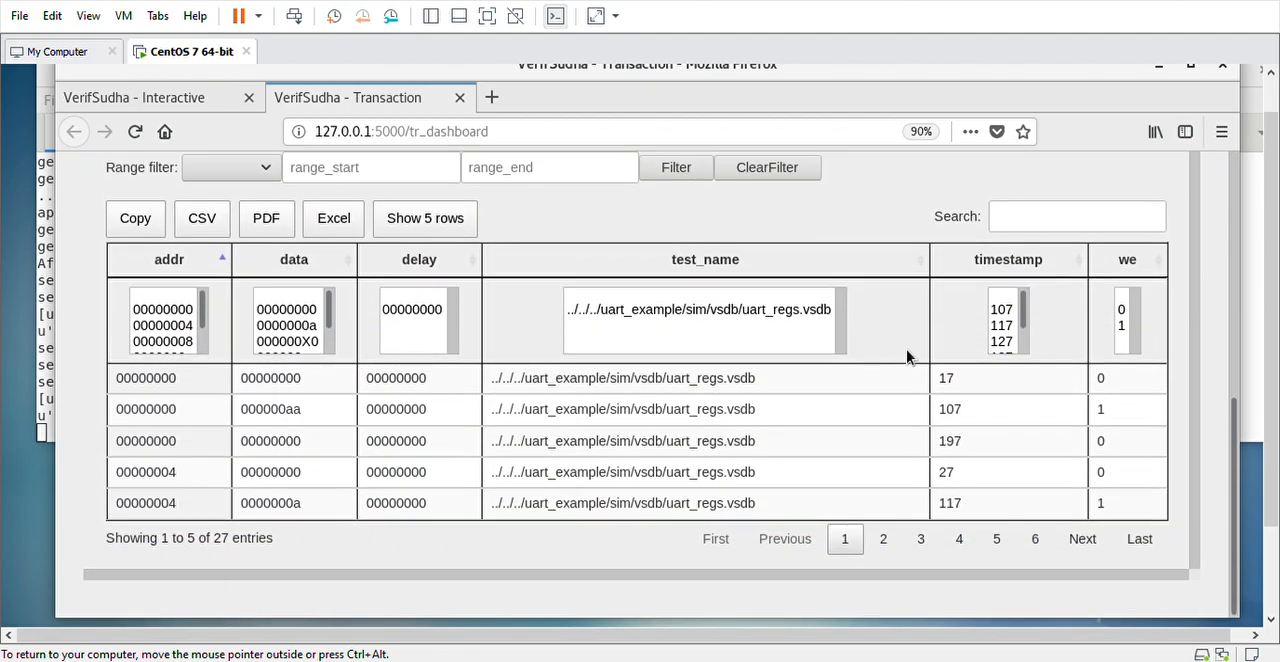
scroll(906, 357, "up", 1)
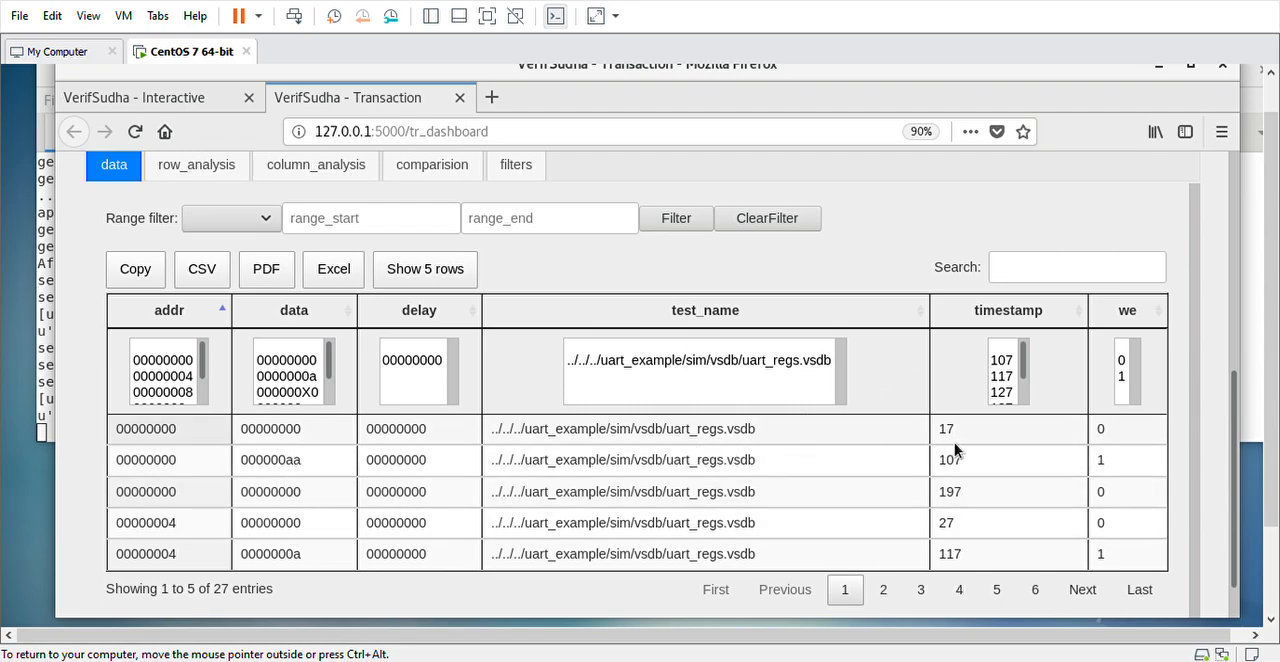
double_click(167, 438)
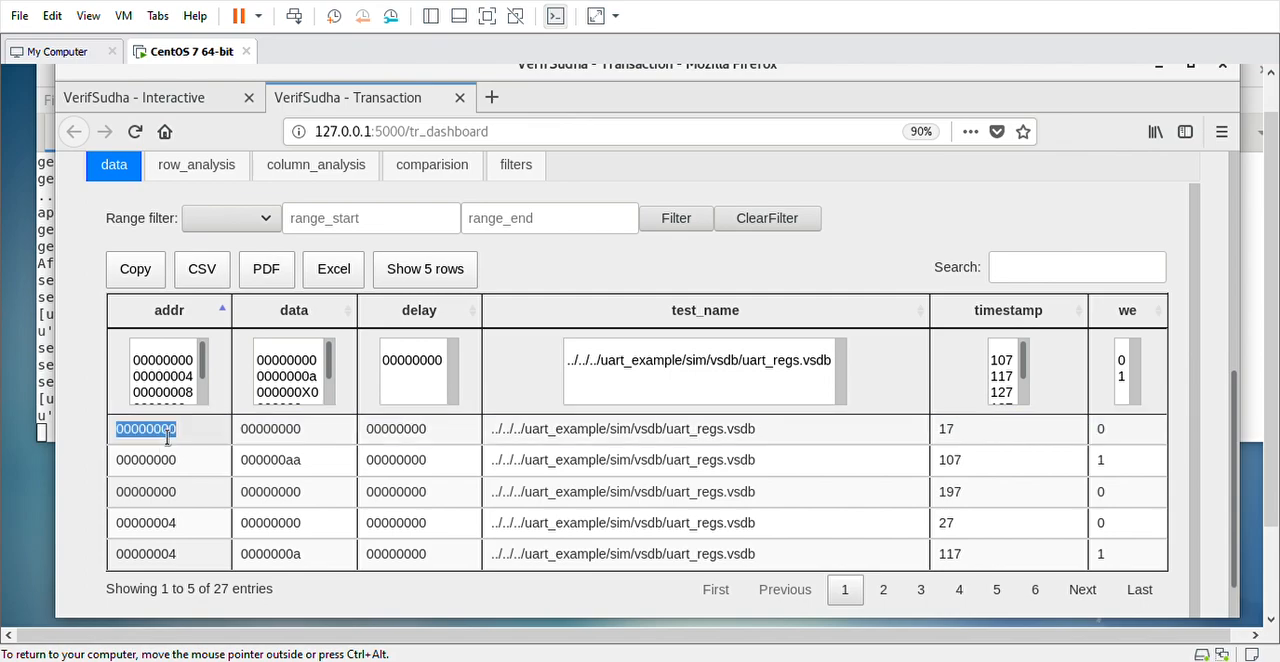
double_click(289, 432)
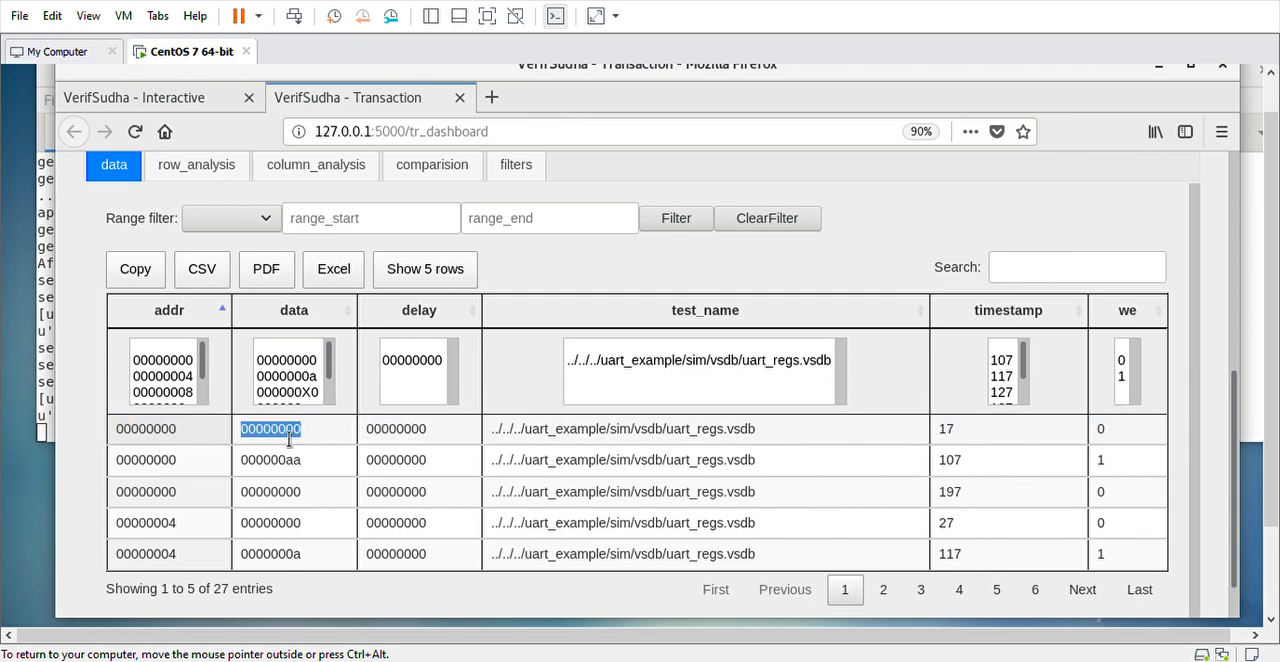
double_click(1103, 432)
double_click(960, 440)
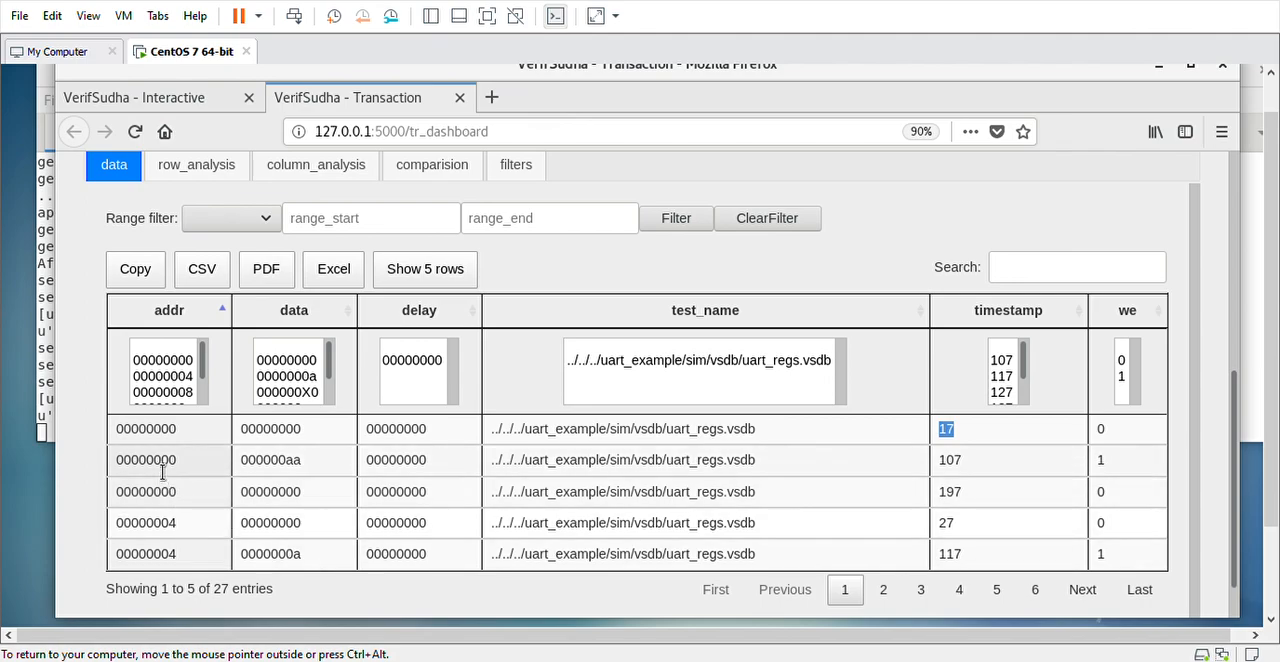
double_click(274, 466)
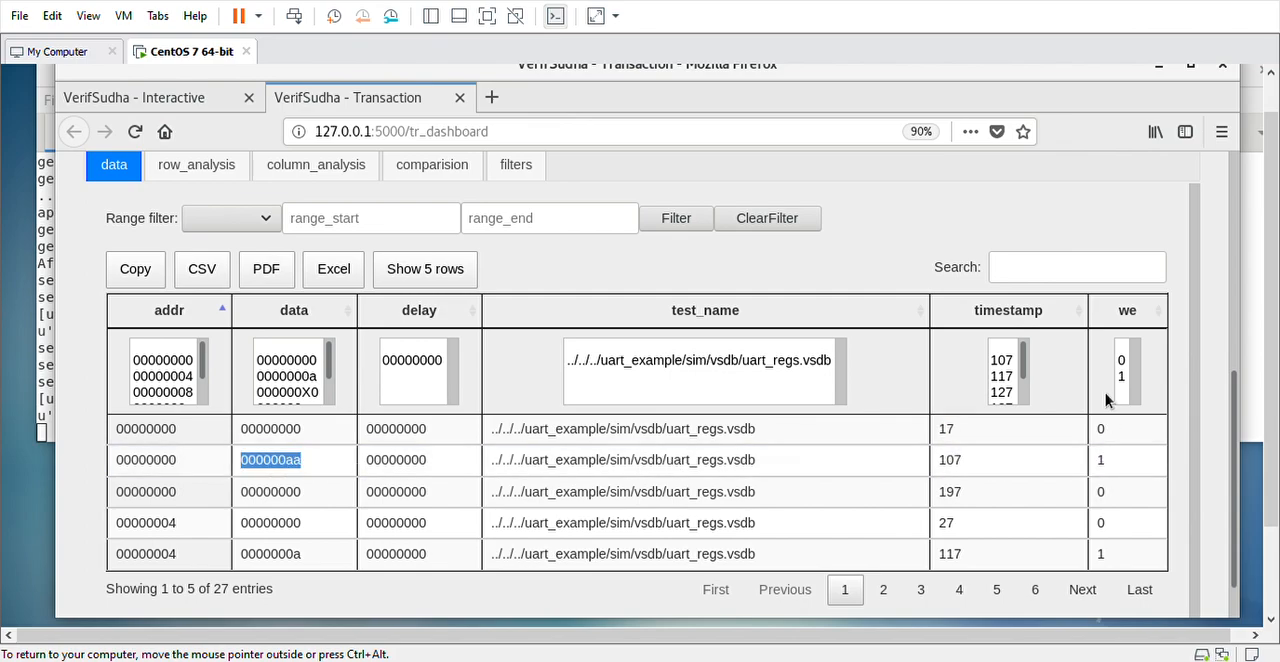
Sort the apb_ap transactions by timestamp and filter the we column to 0, finally switching it to 1
left_click(1088, 318)
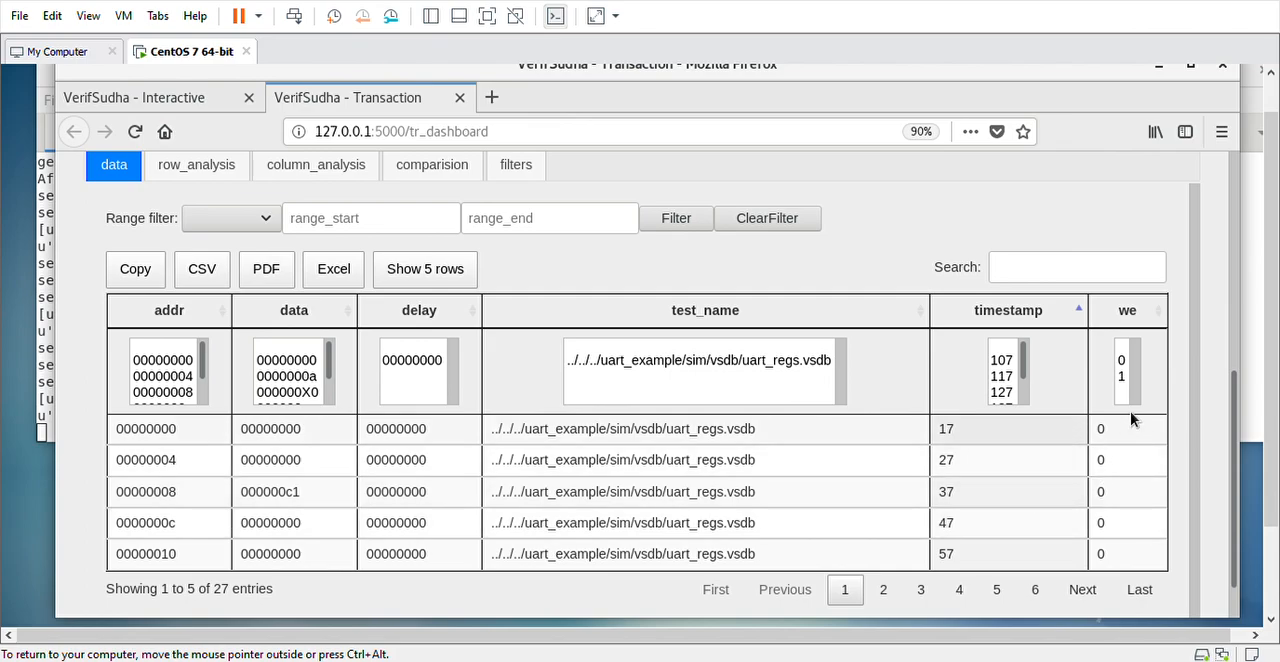
left_click(1124, 360)
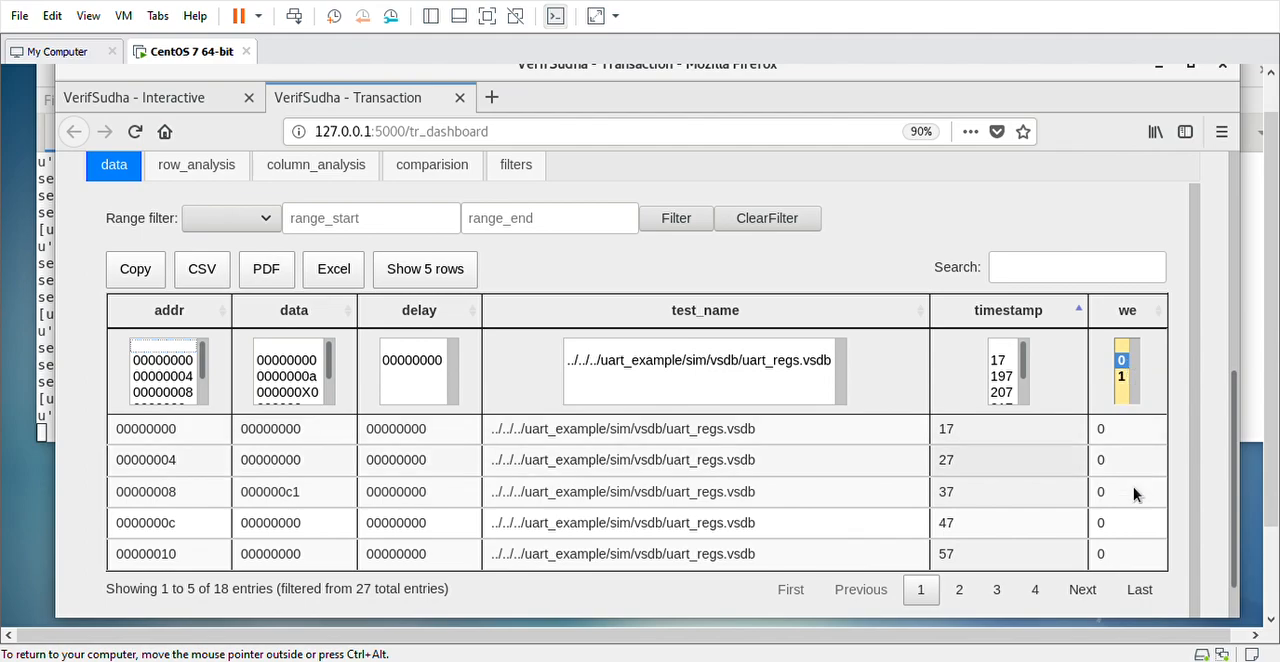
left_click(1122, 377)
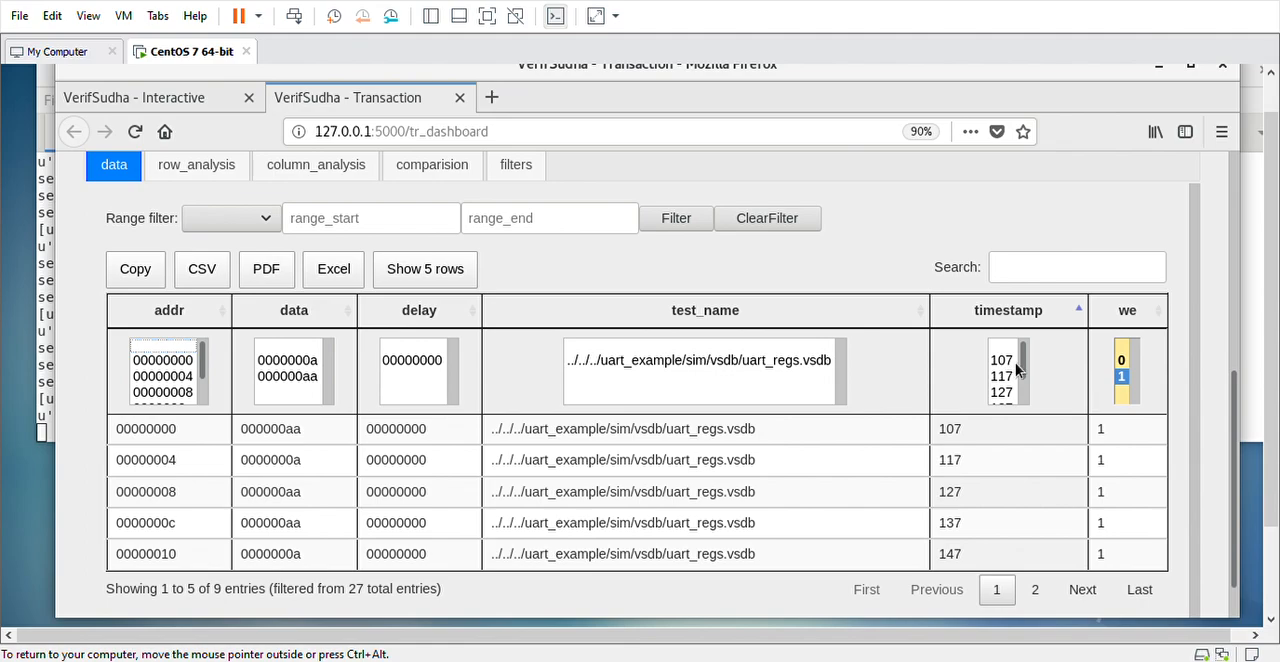
Apply a range filter on timestamp from 107 to 127 to the apb_ap transactions
left_click(401, 234)
type("107")
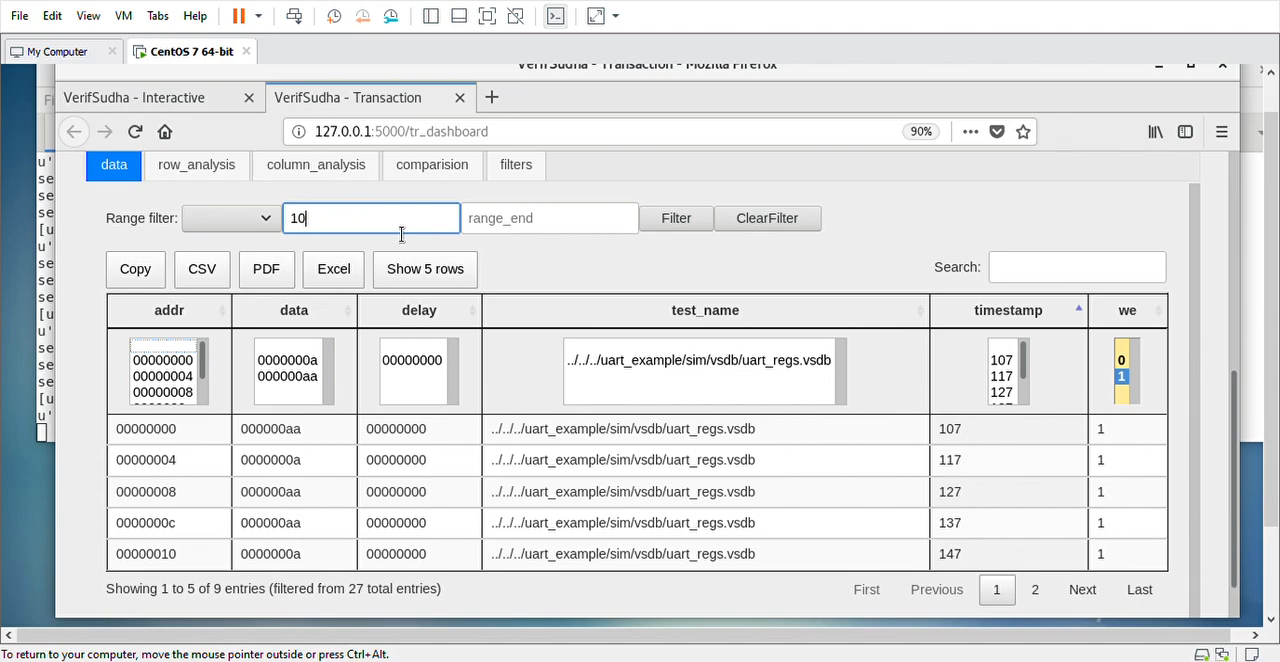
left_click(508, 226)
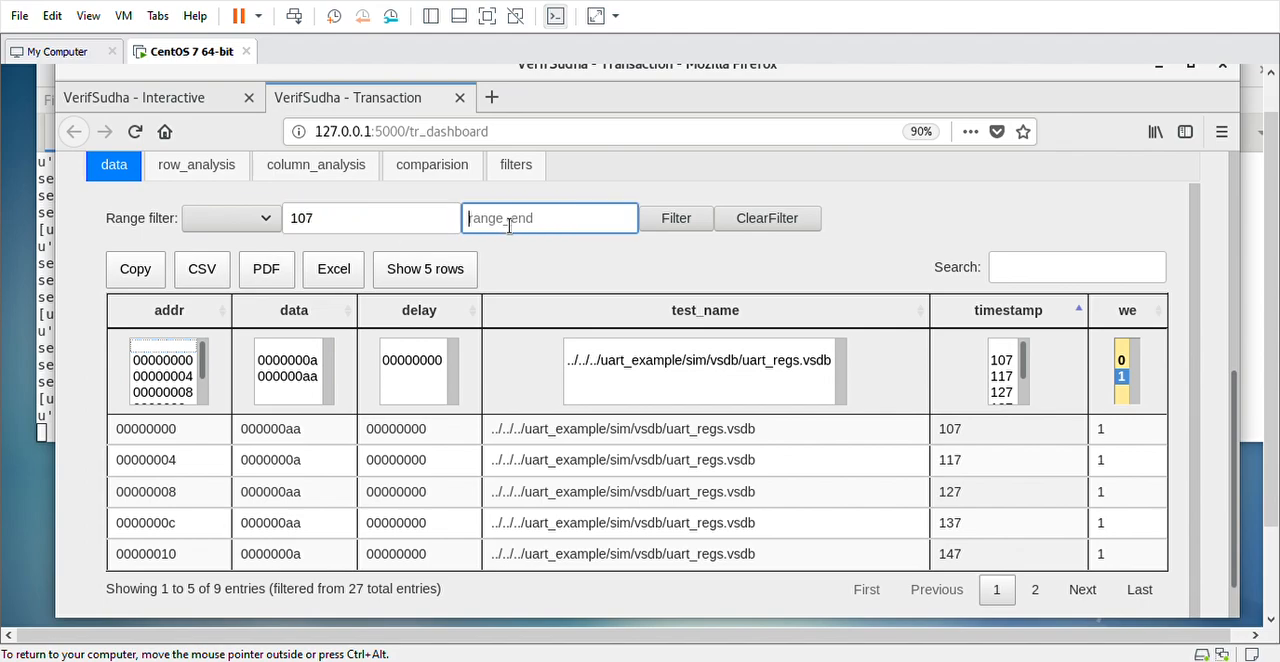
type("127")
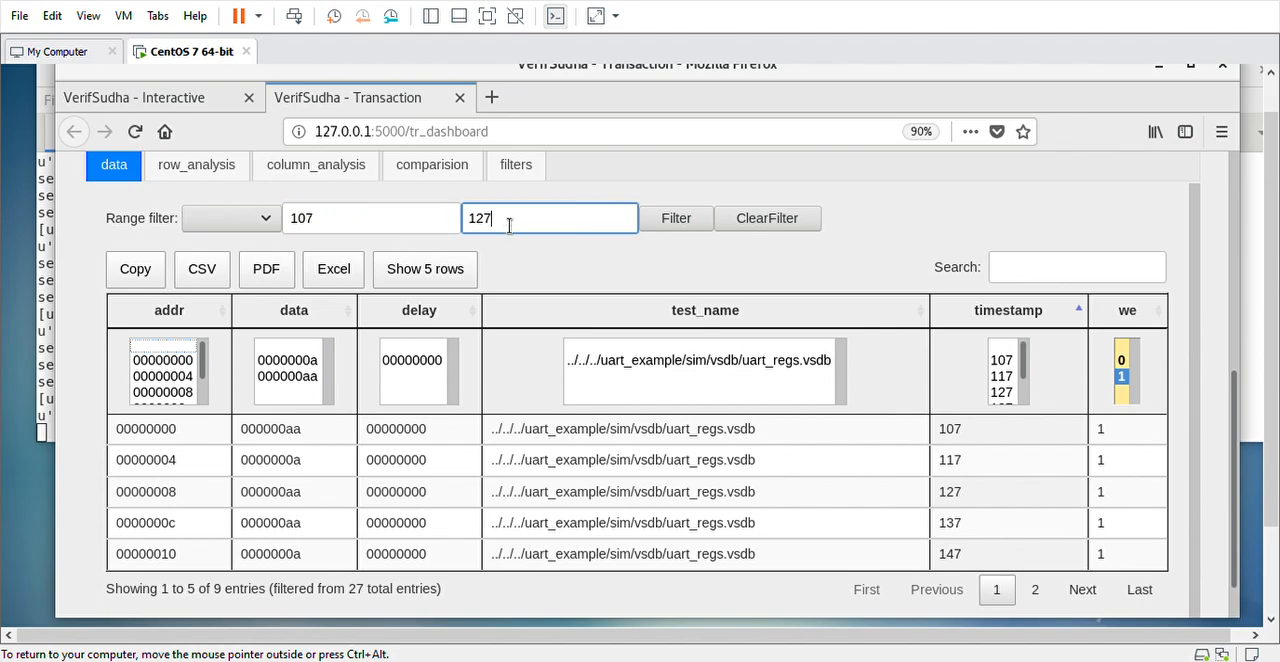
left_click(223, 222)
left_click(250, 348)
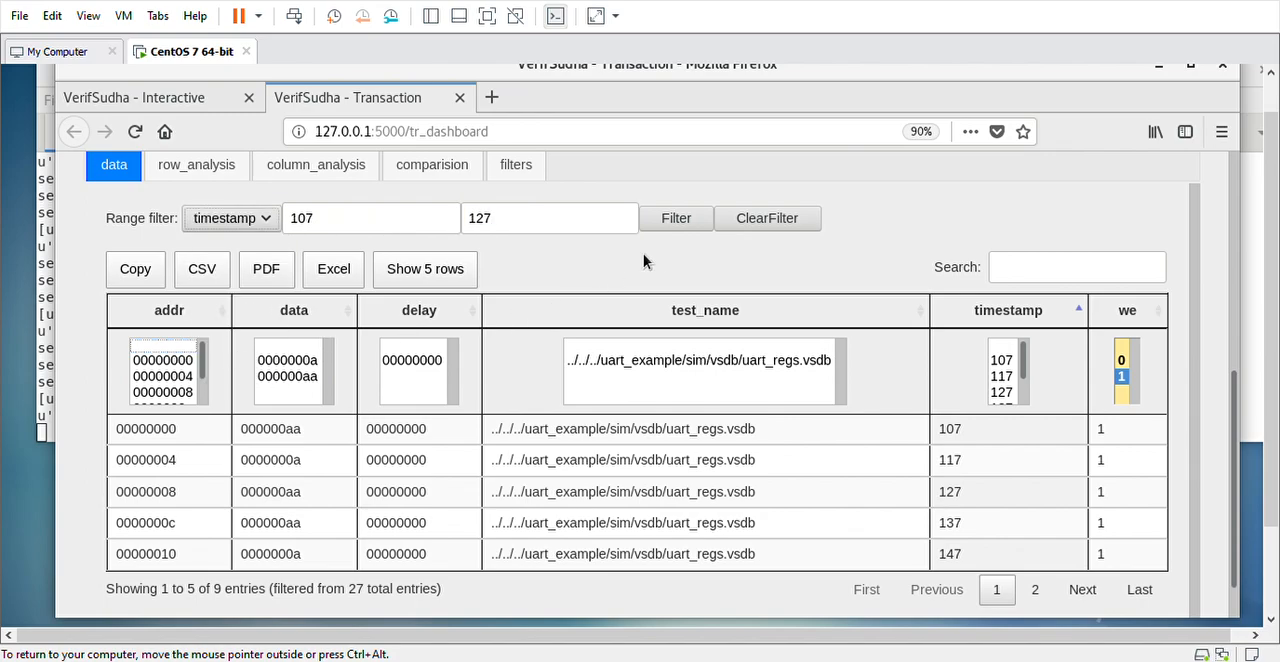
left_click(678, 226)
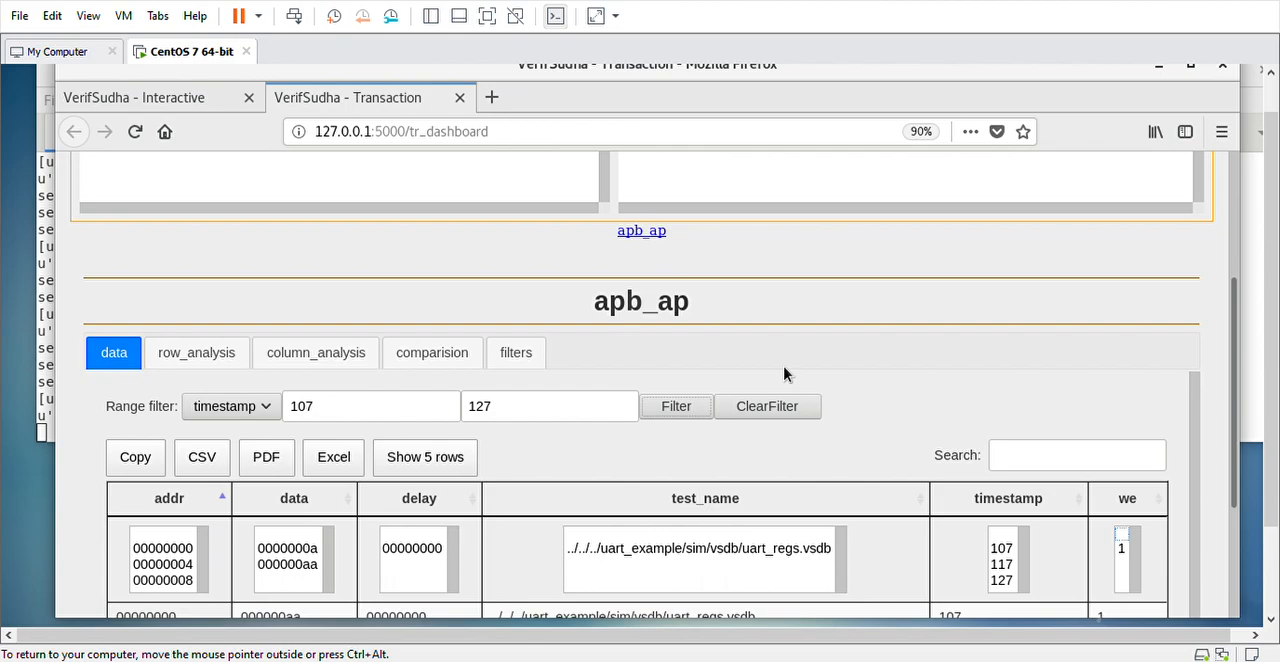
scroll(784, 373, "down", 3)
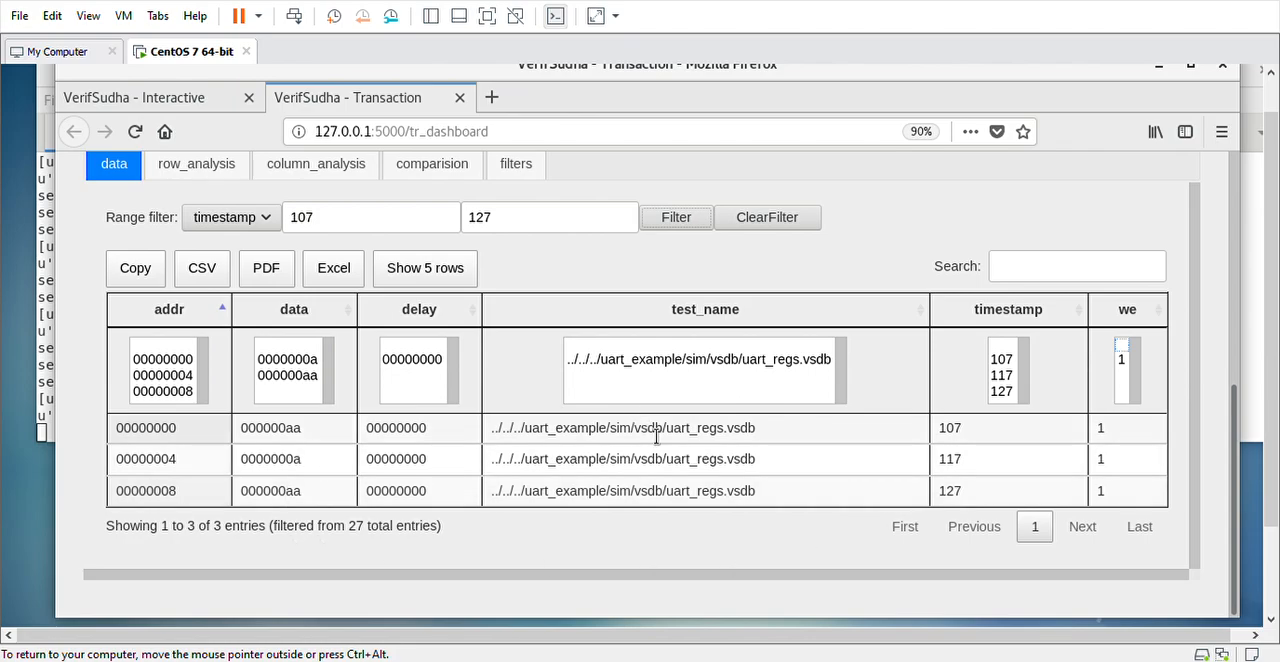
Select the transaction with timestamp 117 and open its row analysis calculator
left_click(406, 460)
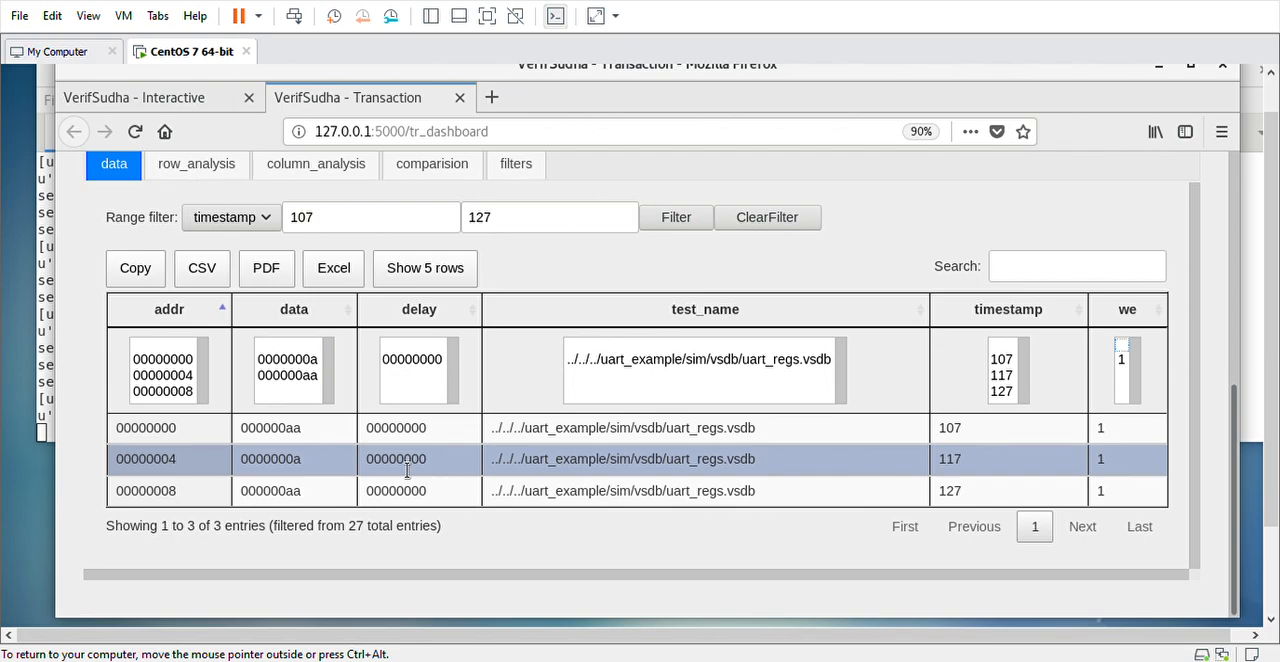
left_click(207, 175)
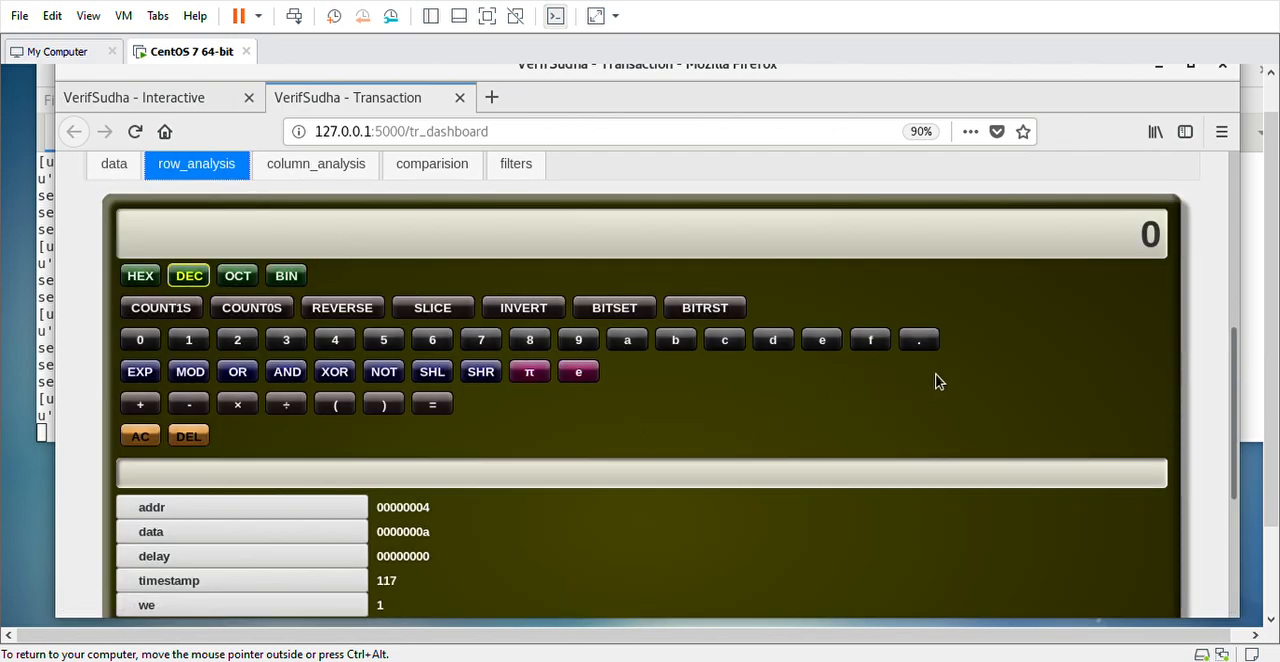
scroll(938, 381, "down", 1)
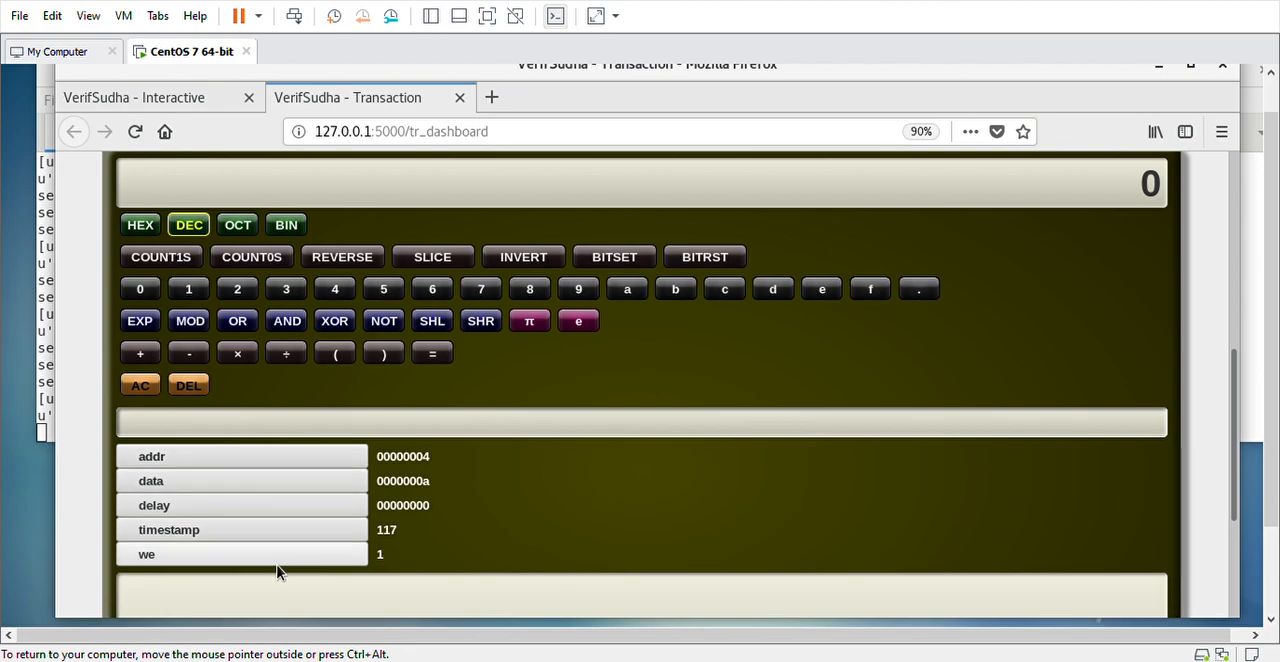
Calculate the transaction's addr value plus 4 in decimal mode
left_click(302, 459)
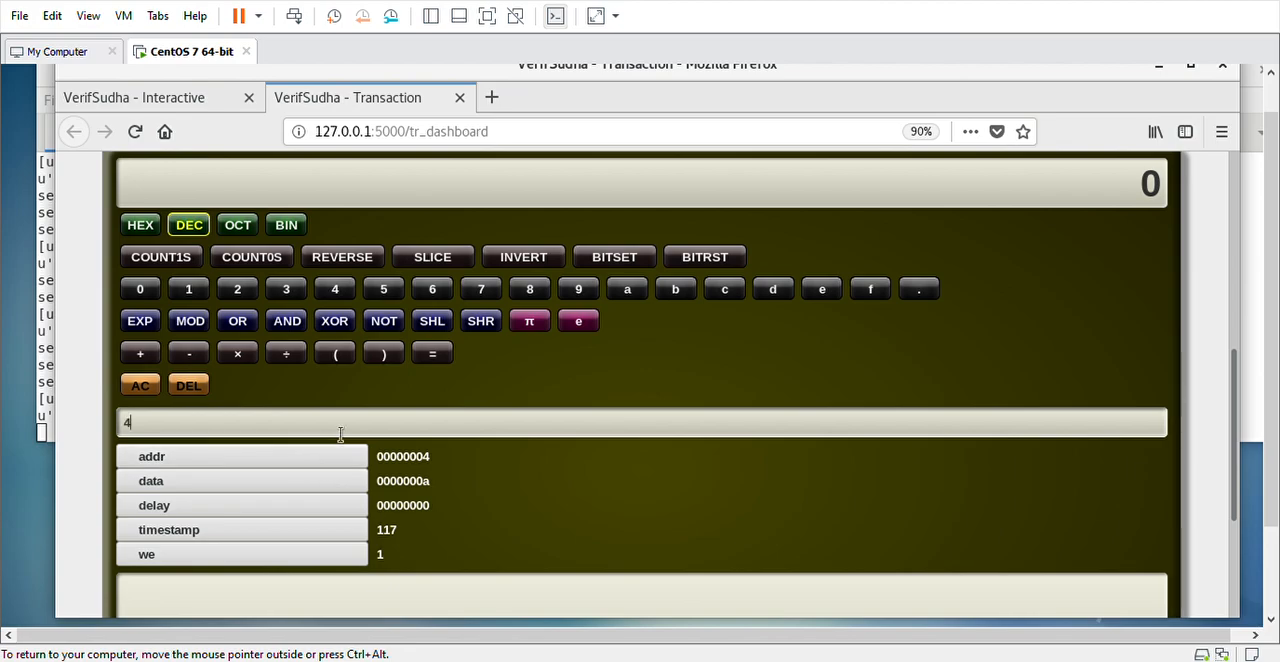
left_click(142, 358)
left_click(335, 290)
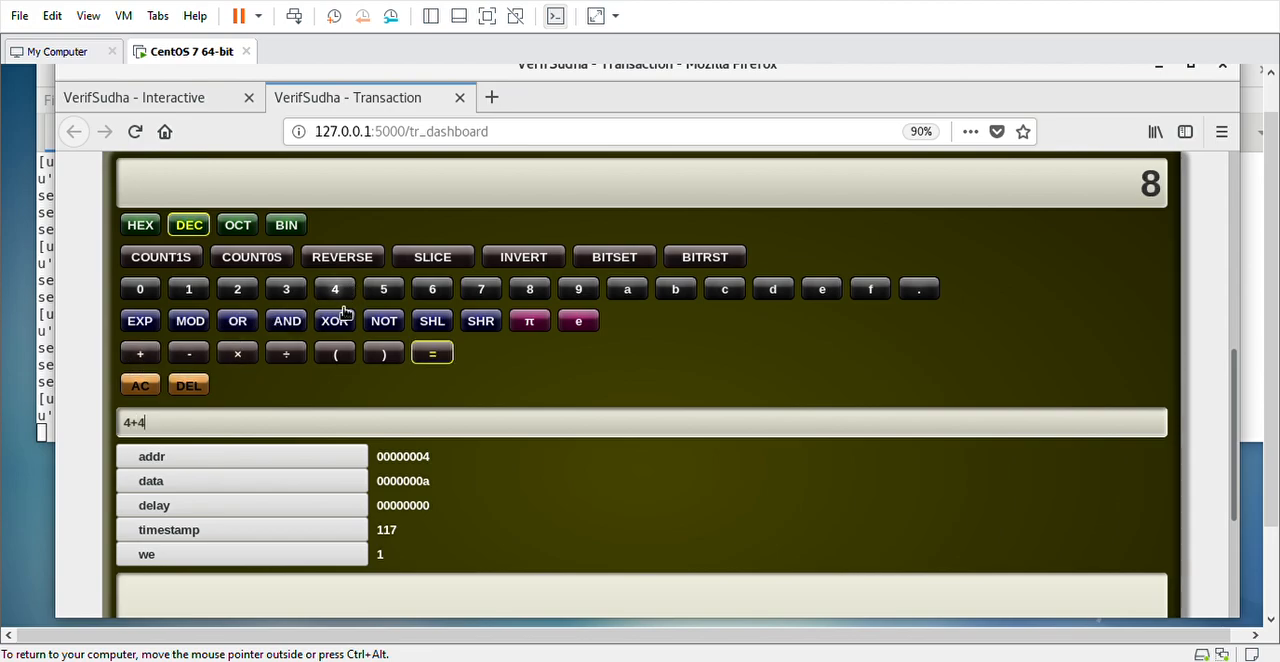
left_click(433, 355)
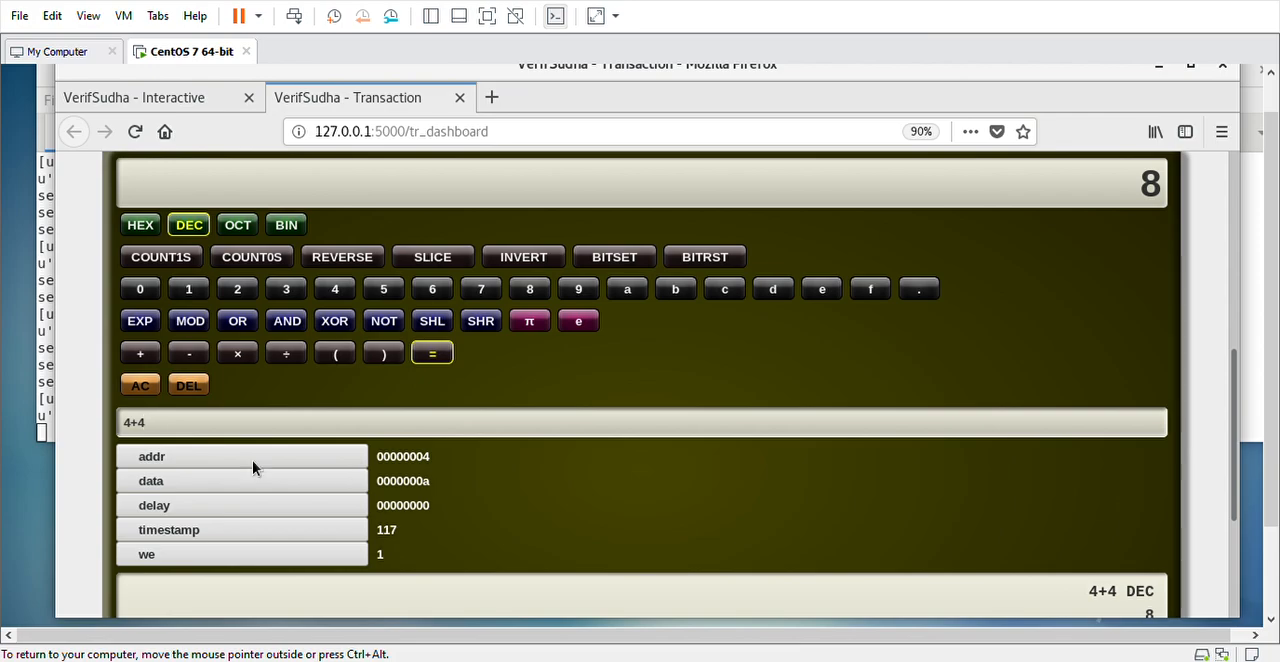
Clear the calculator and evaluate COUNT1S on the transaction's data value
left_click(155, 385)
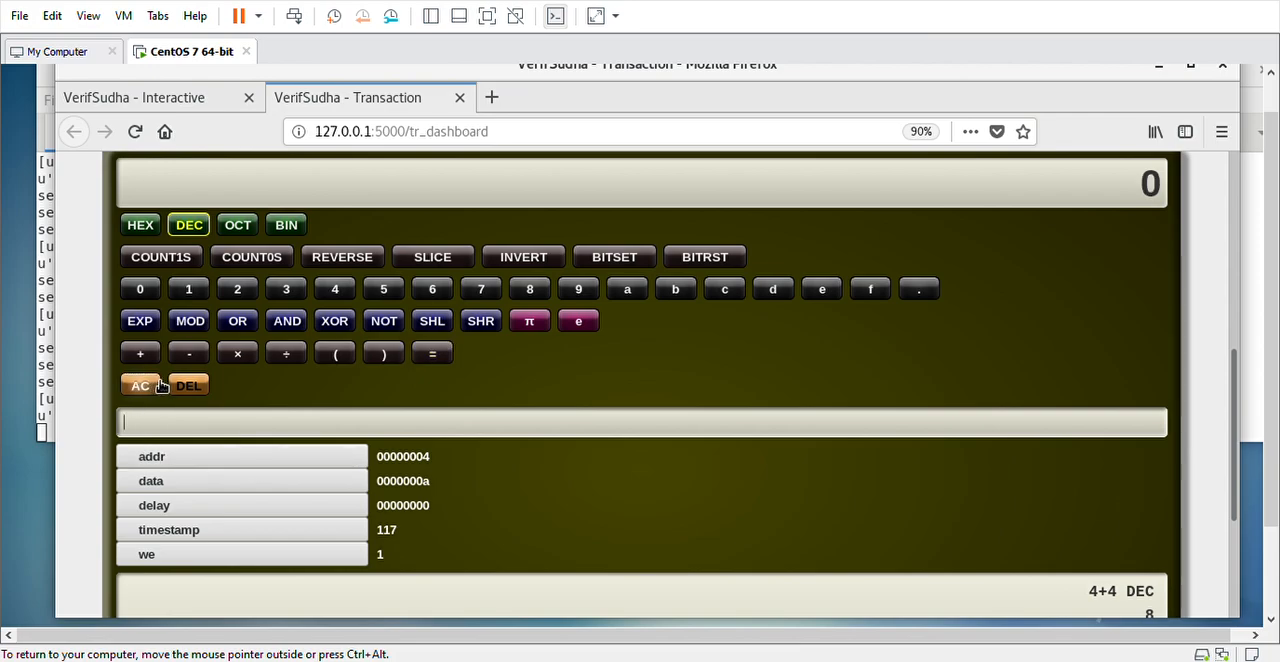
left_click(178, 262)
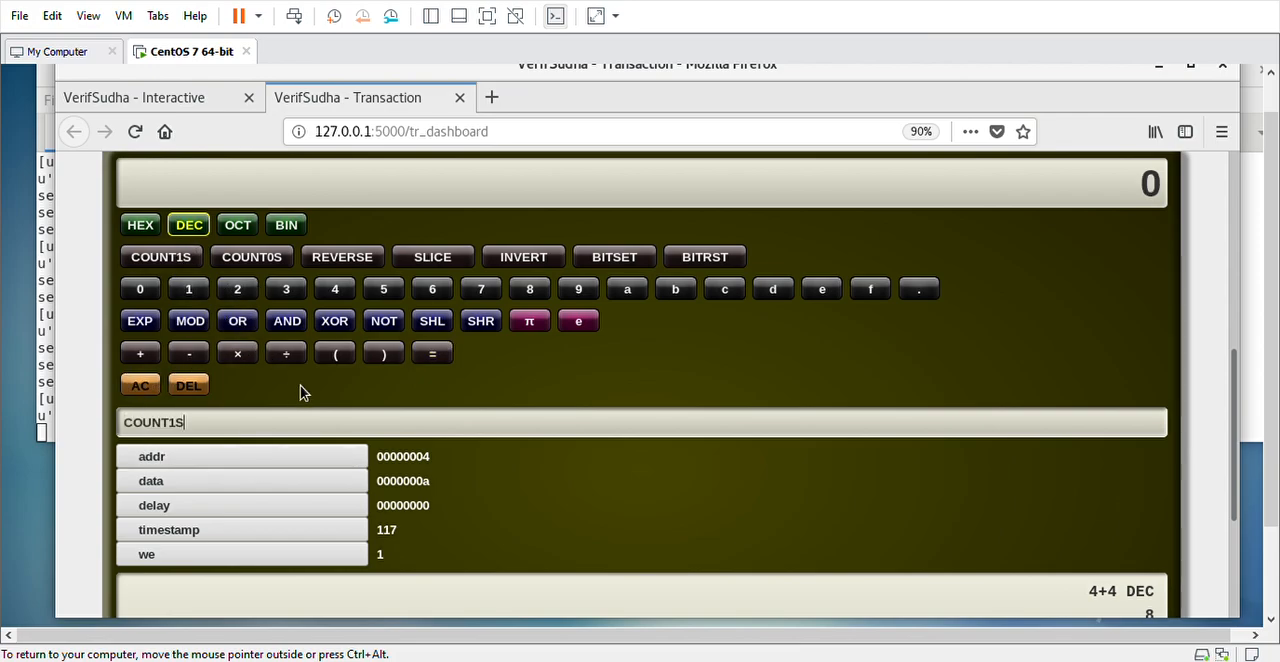
left_click(340, 360)
left_click(289, 484)
left_click(384, 354)
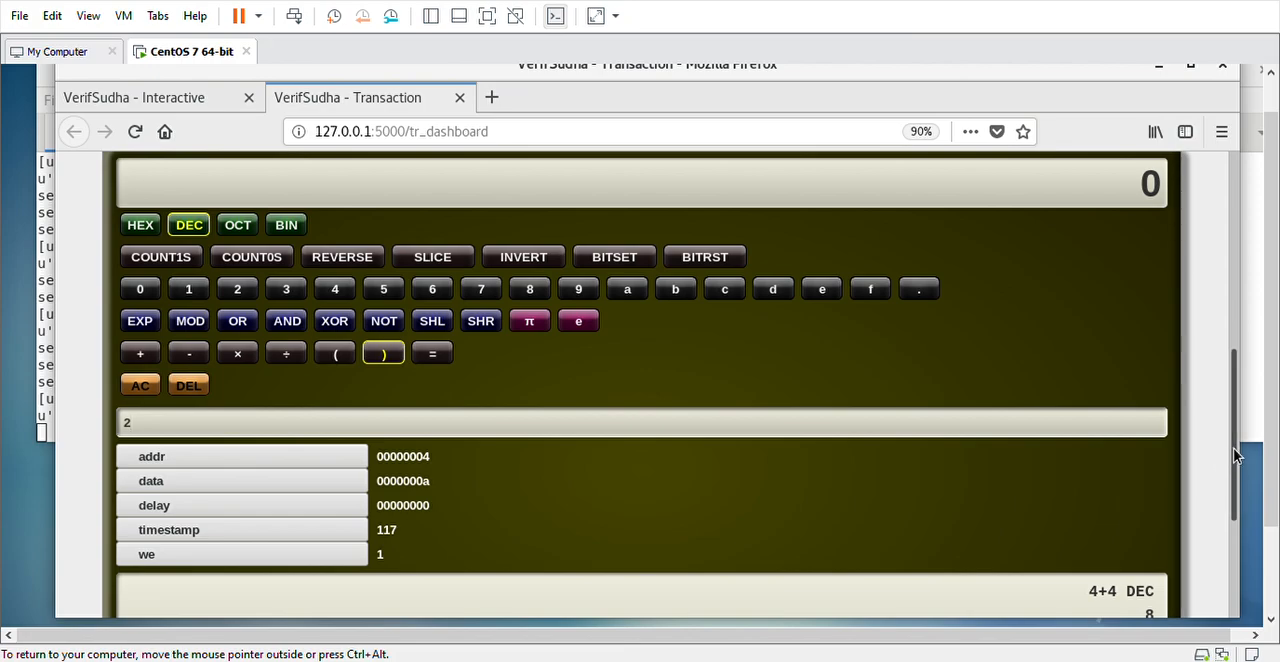
Return to the apb_ap data table and review the transactions within the timestamp range
left_click_drag(1235, 455, 1165, 408)
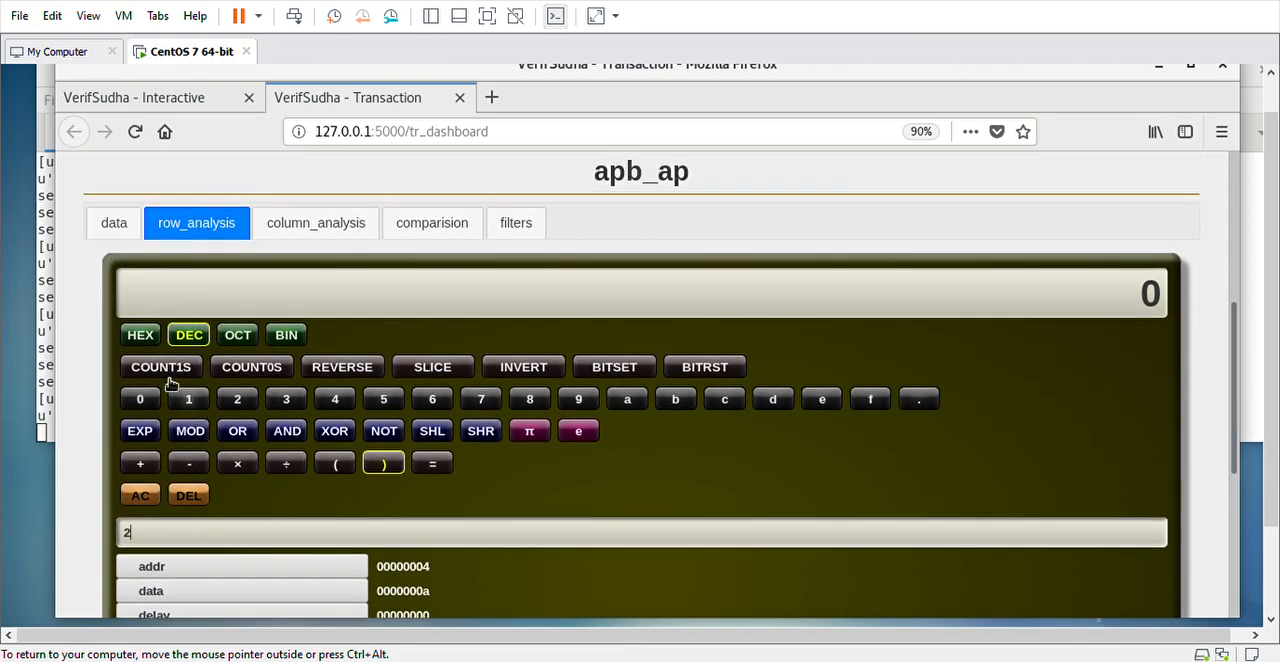
left_click(121, 228)
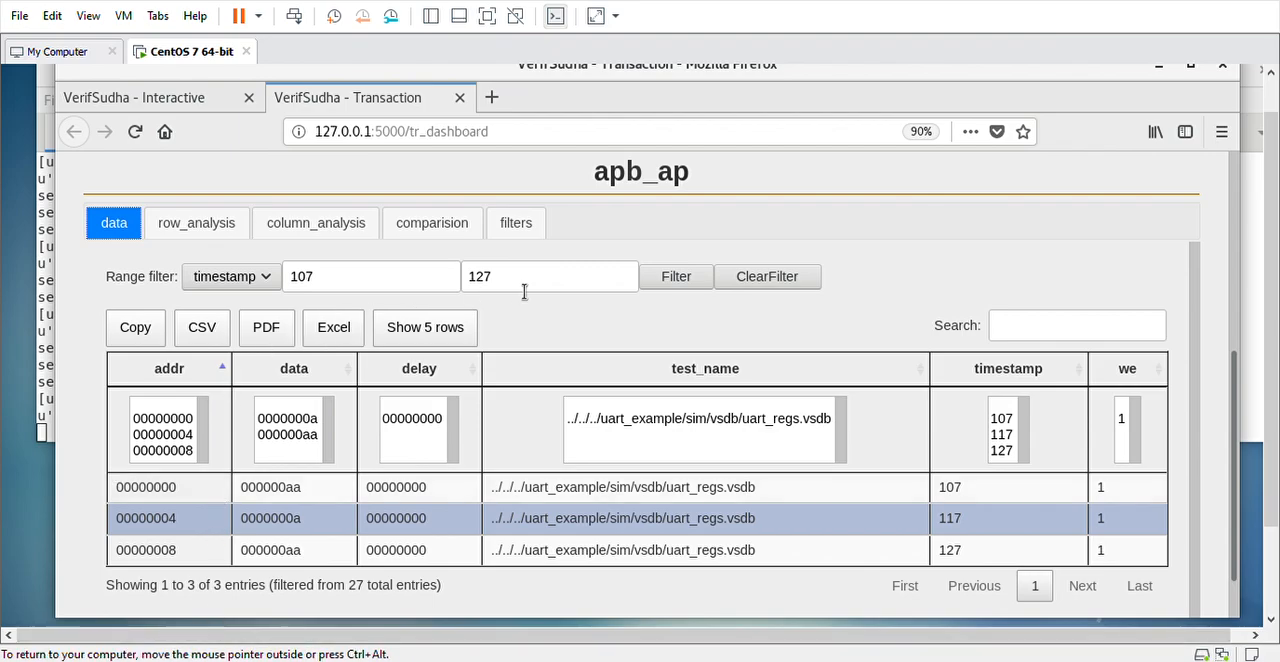
scroll(675, 290, "up", 3)
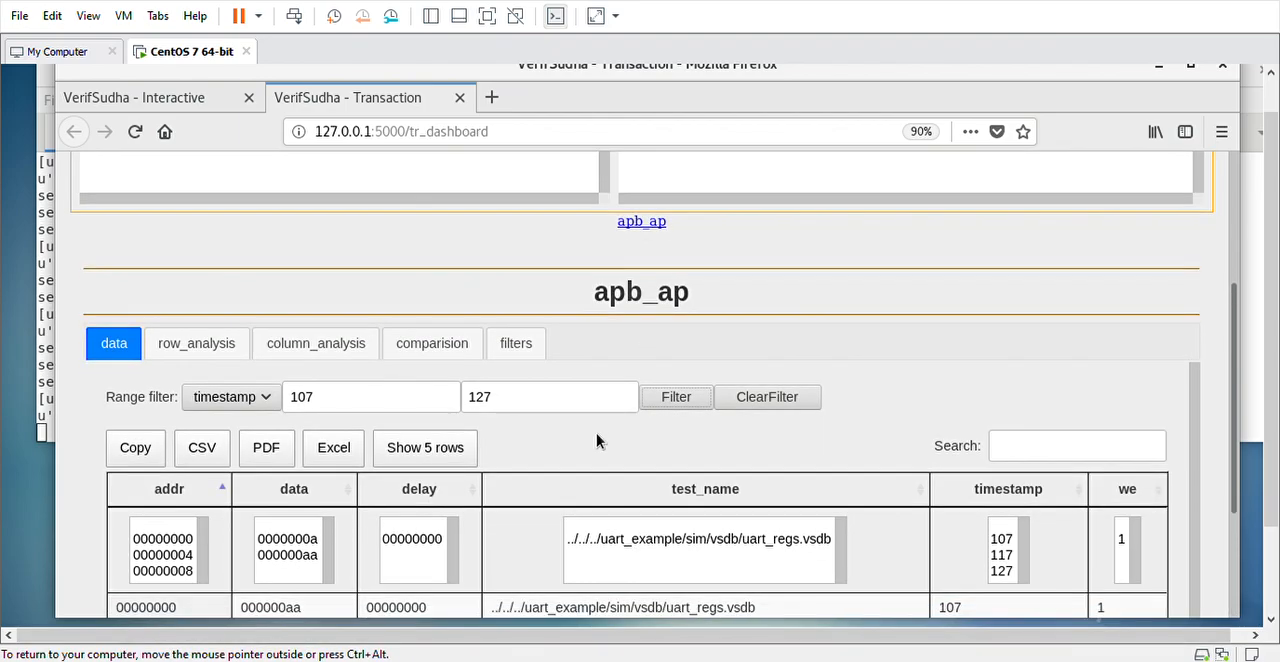
scroll(600, 438, "down", 3)
scroll(606, 435, "up", 1)
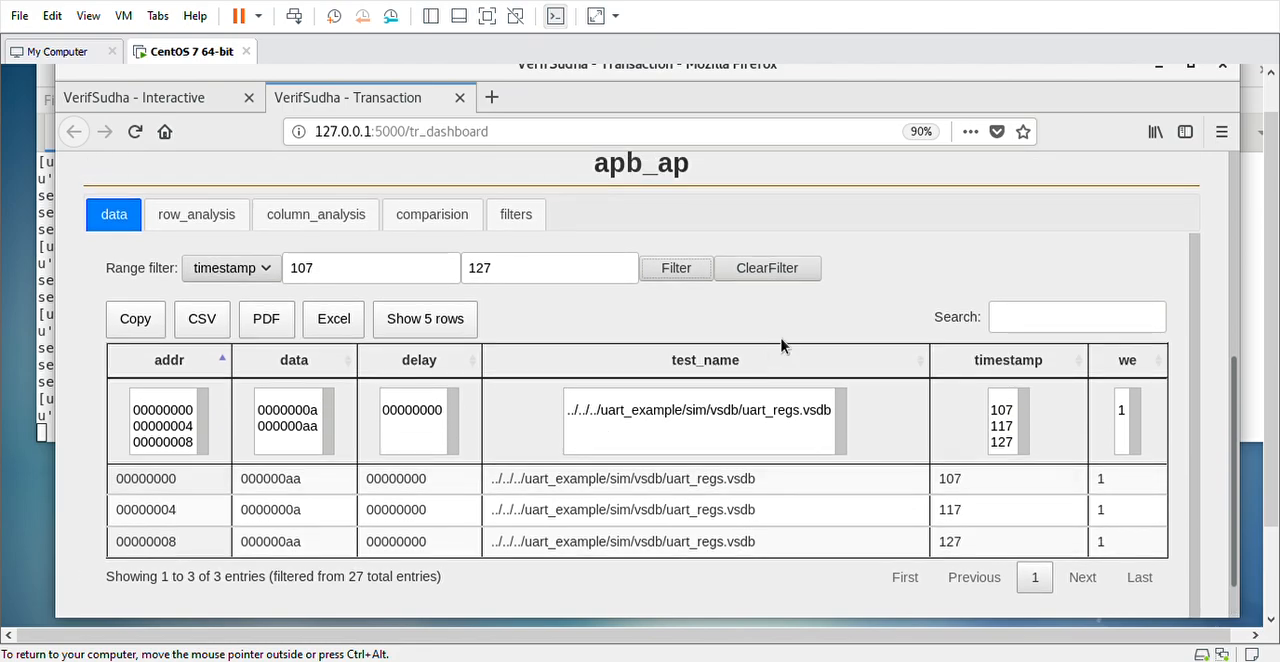
Clear the timestamp range filter from the apb_ap data table
left_click(768, 278)
scroll(765, 390, "down", 3)
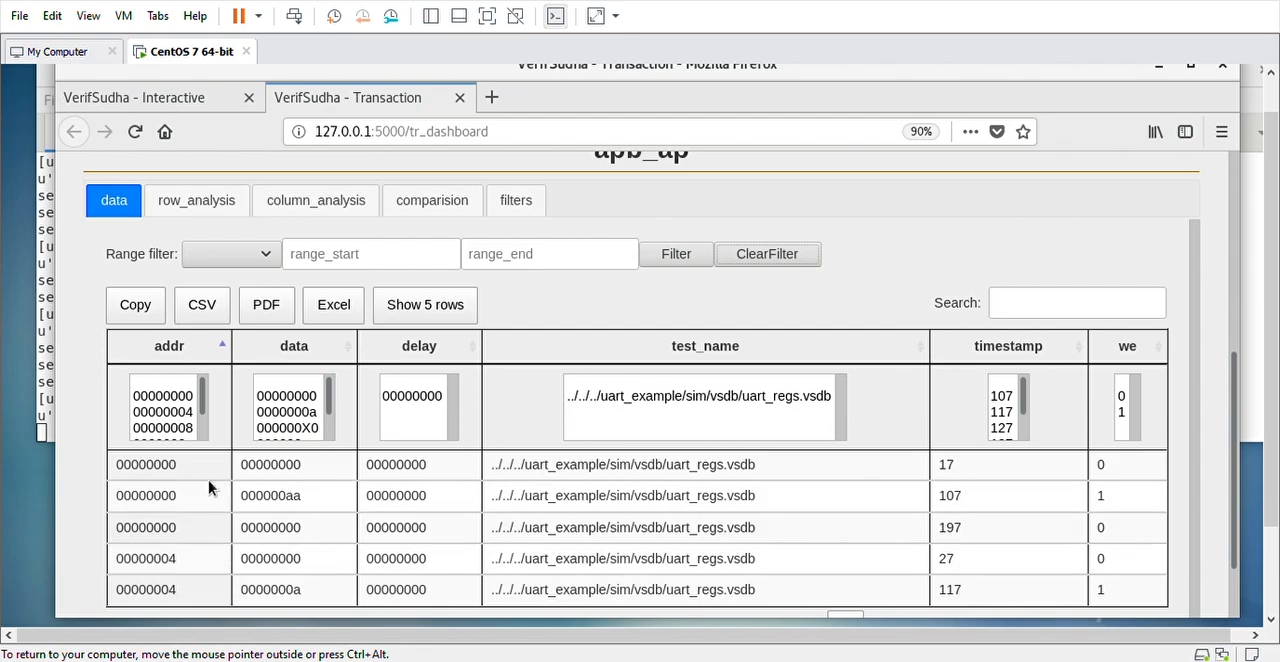
Run a cover column analysis on the apb_ap addr field and check the count for value 00000008
left_click(345, 207)
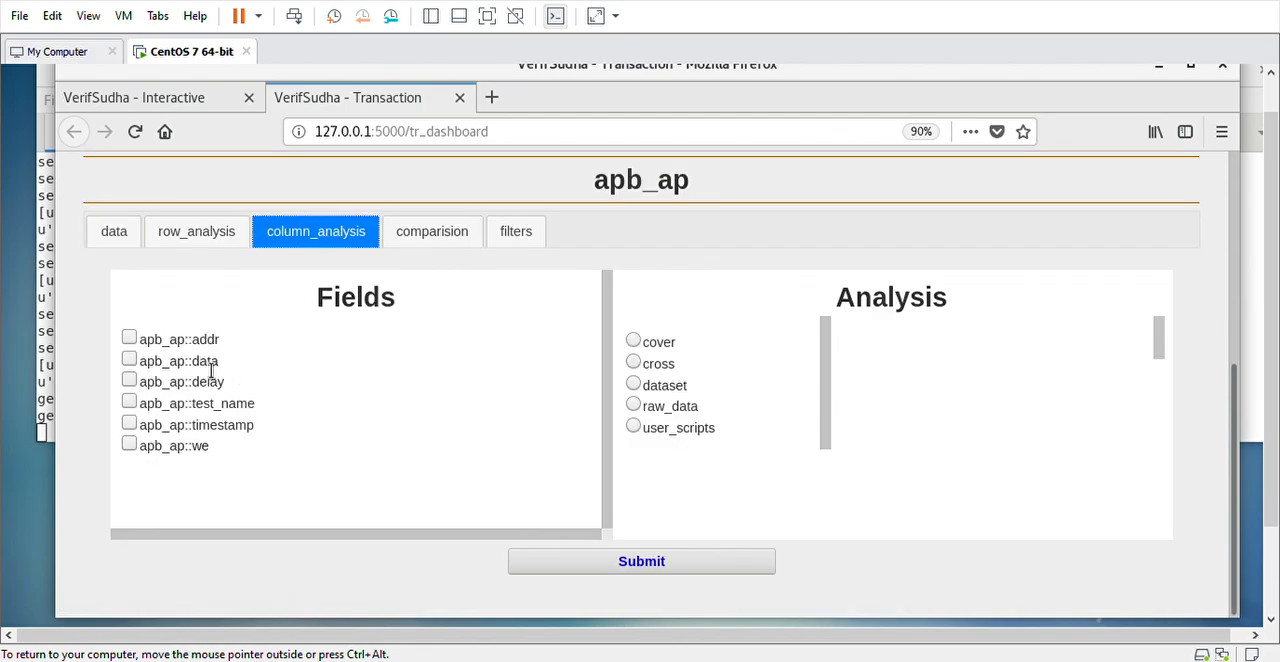
left_click(130, 338)
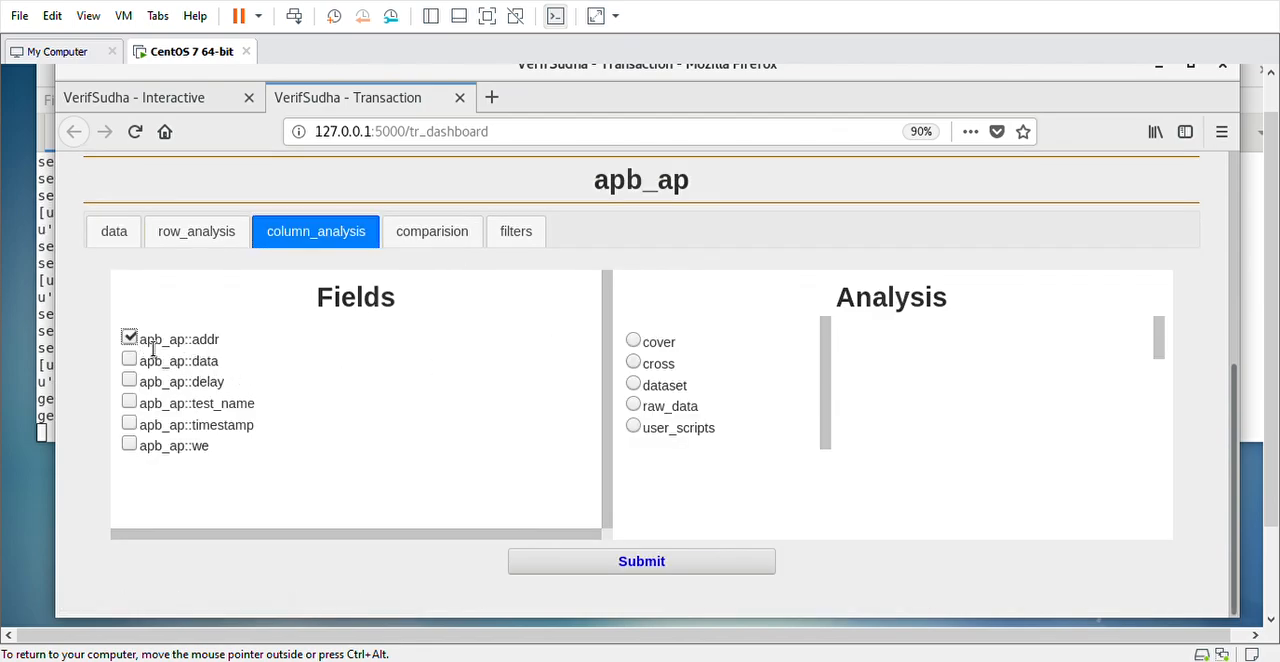
left_click(633, 341)
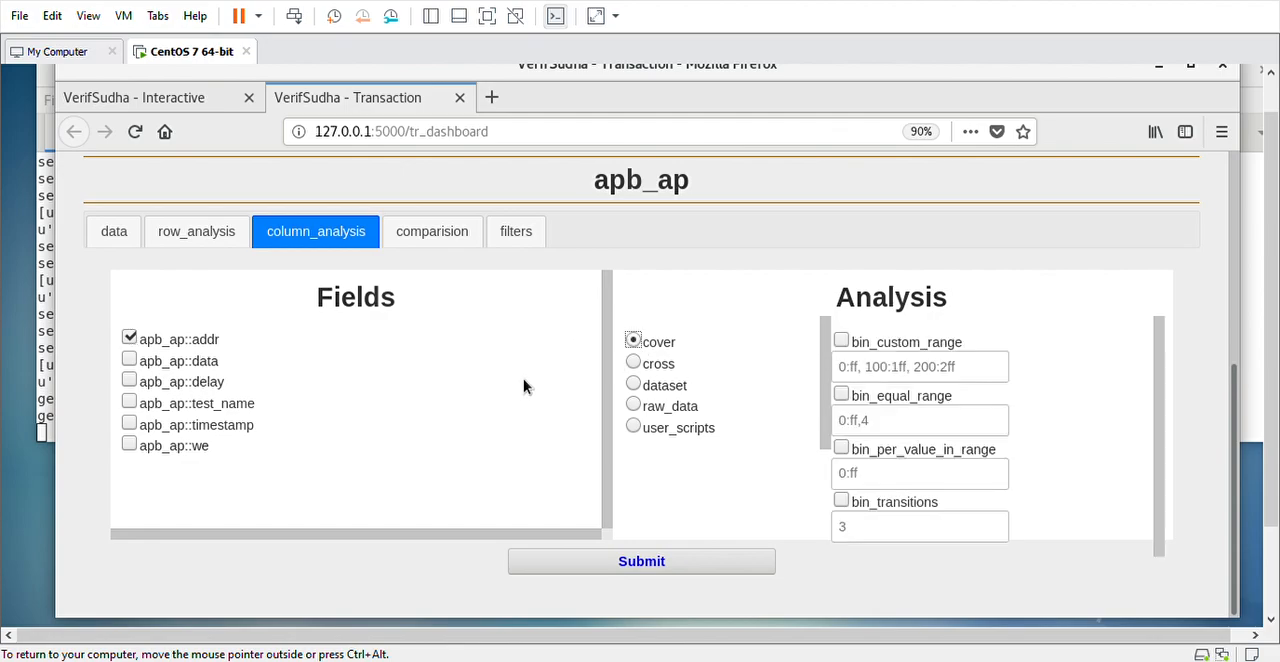
left_click(596, 566)
scroll(790, 526, "down", 2)
scroll(790, 526, "down", 7)
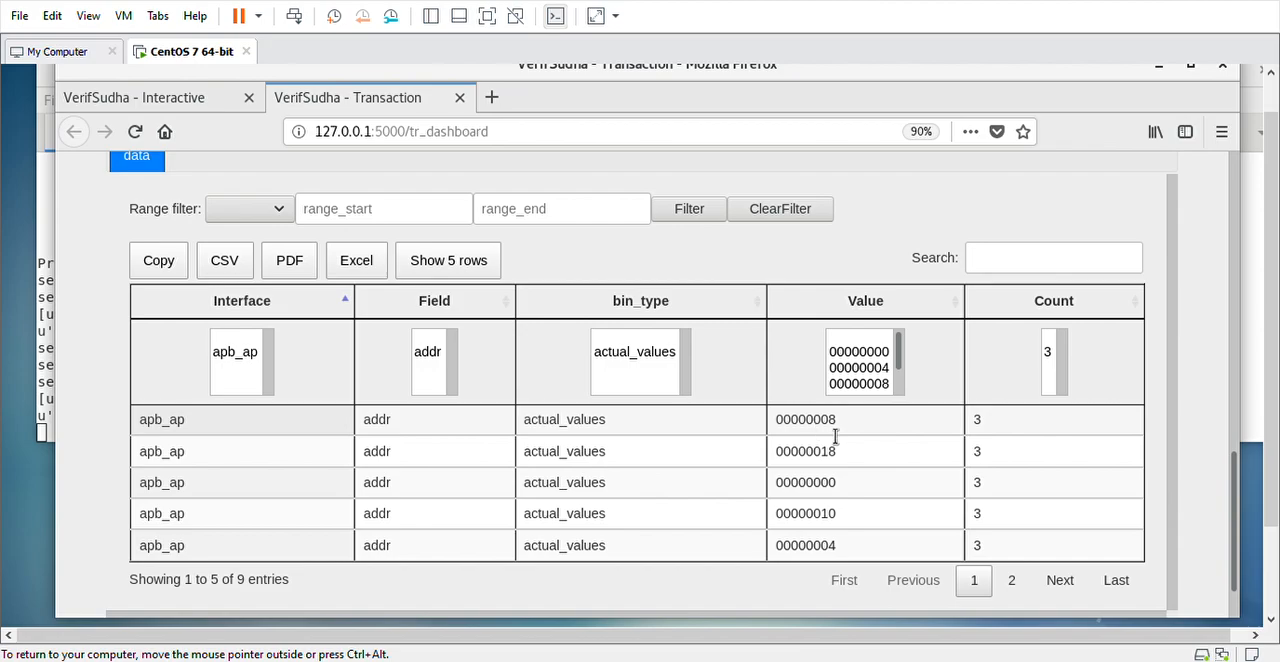
double_click(812, 422)
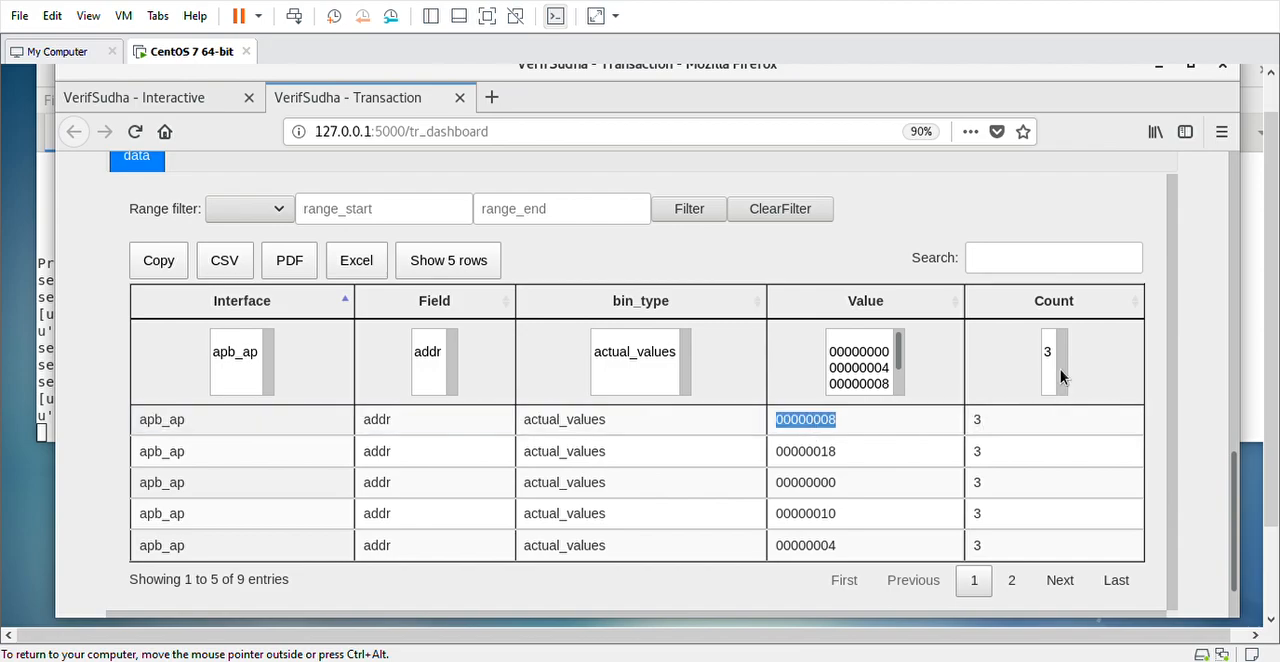
double_click(1004, 422)
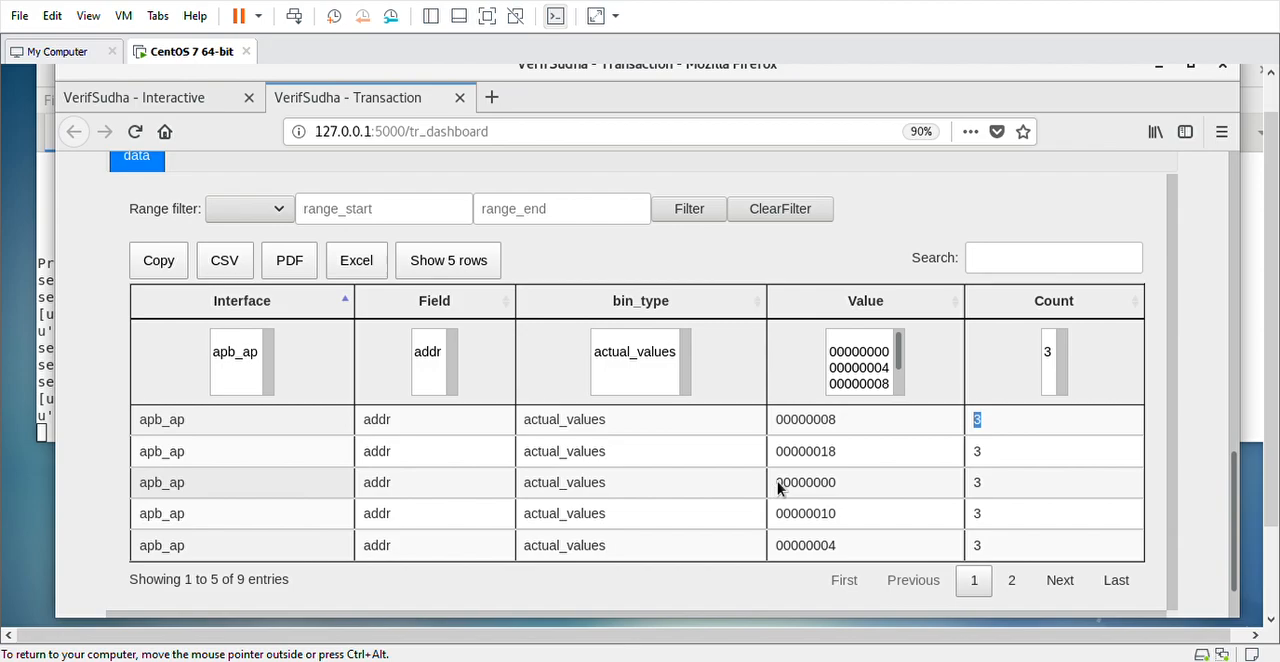
Run a cross analysis of the apb_ap addr and we fields and filter the results to addr 00000008
scroll(593, 440, "up", 2)
scroll(593, 440, "up", 4)
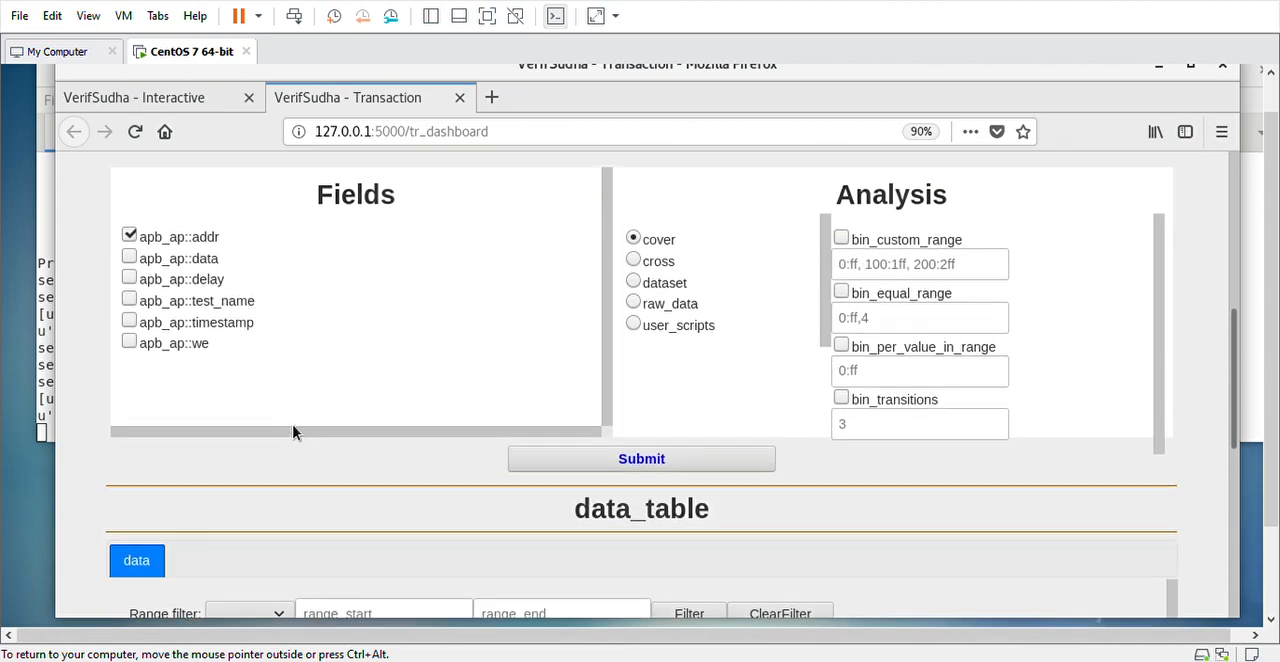
left_click(129, 346)
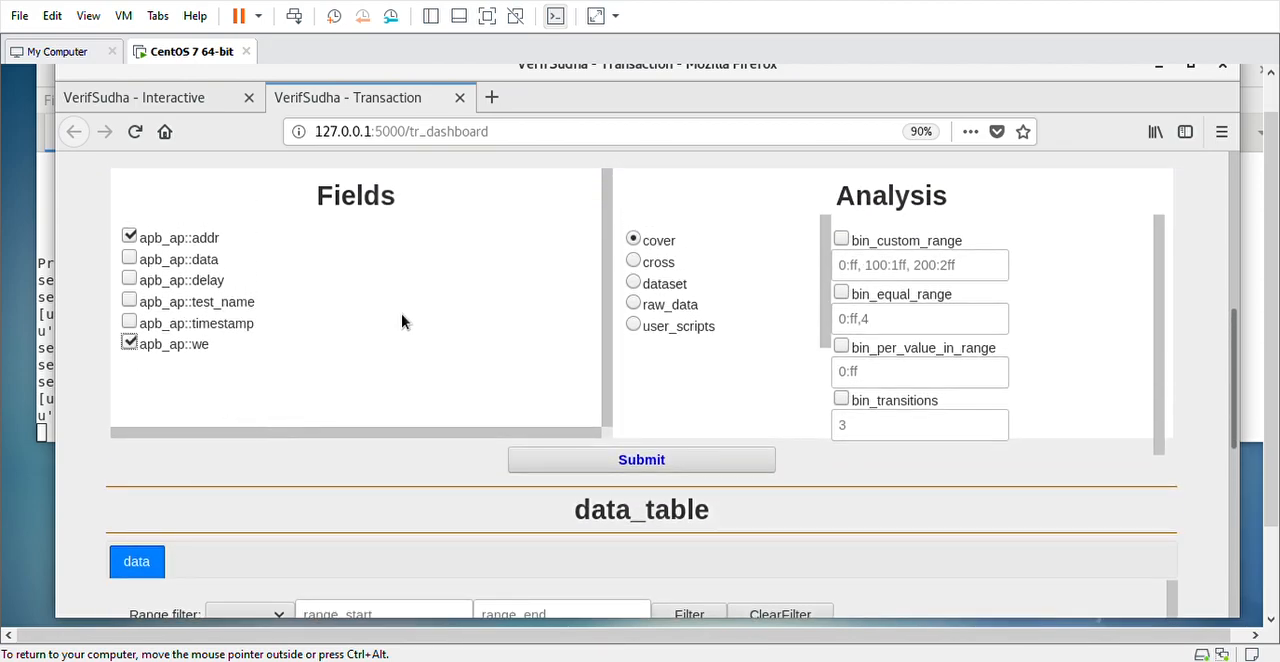
left_click(632, 261)
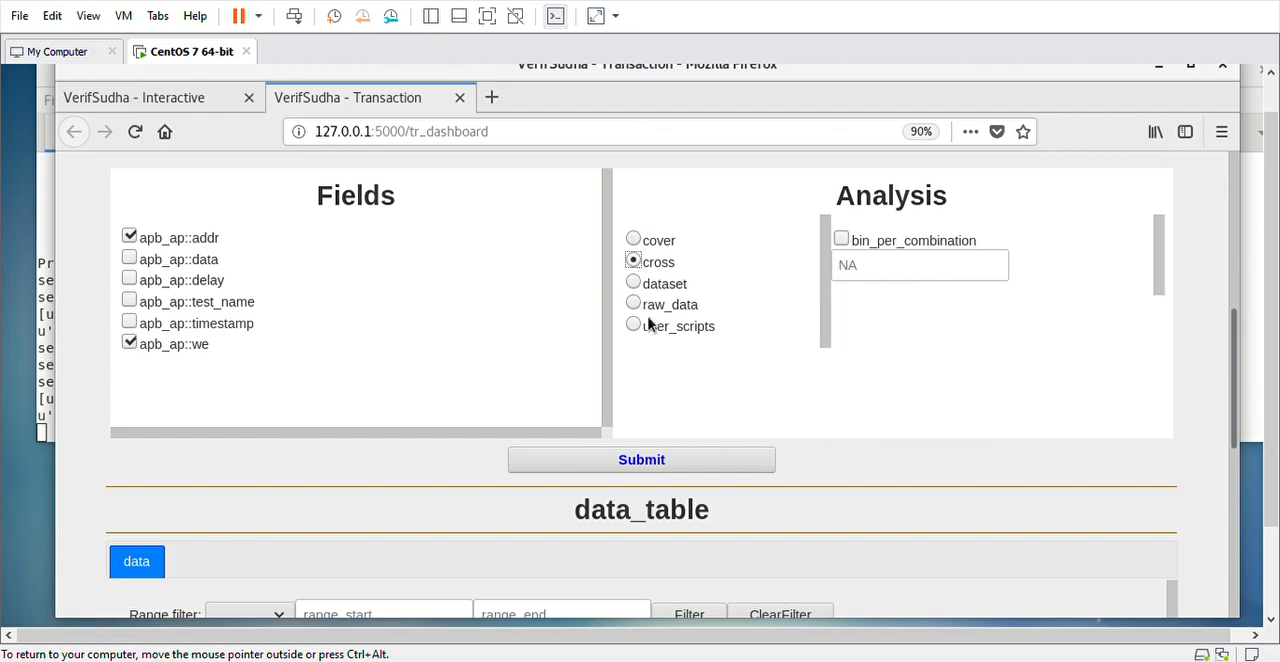
left_click(612, 461)
scroll(853, 479, "down", 5)
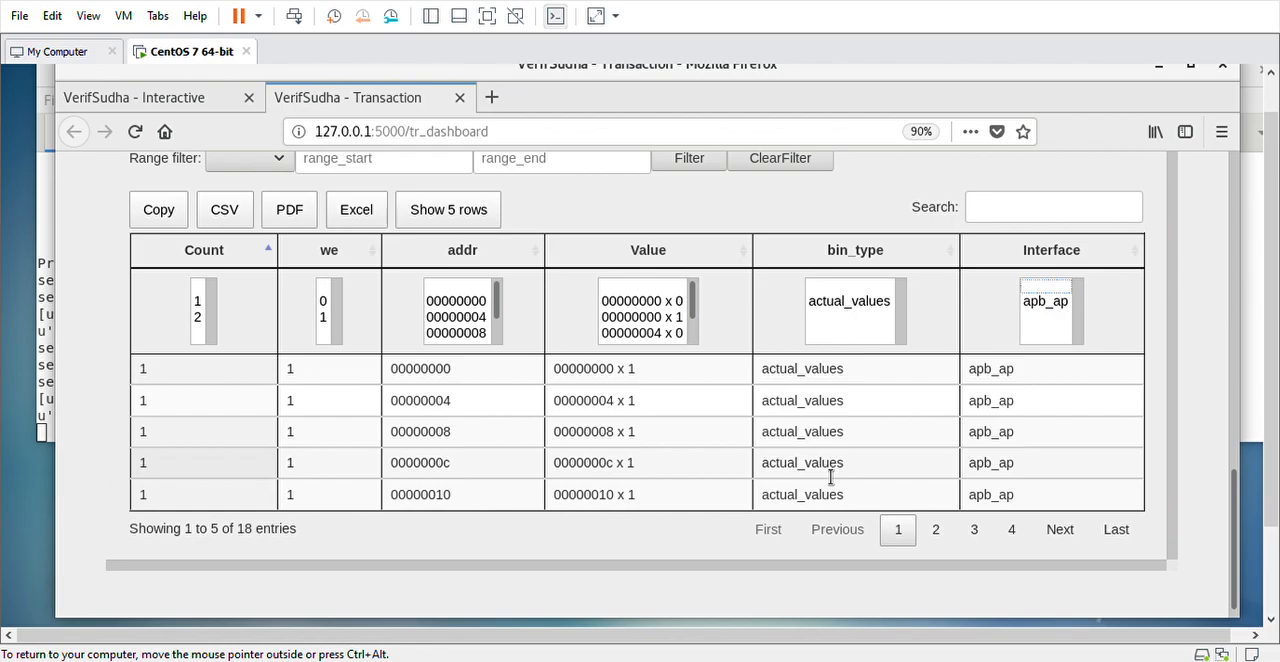
left_click(467, 340)
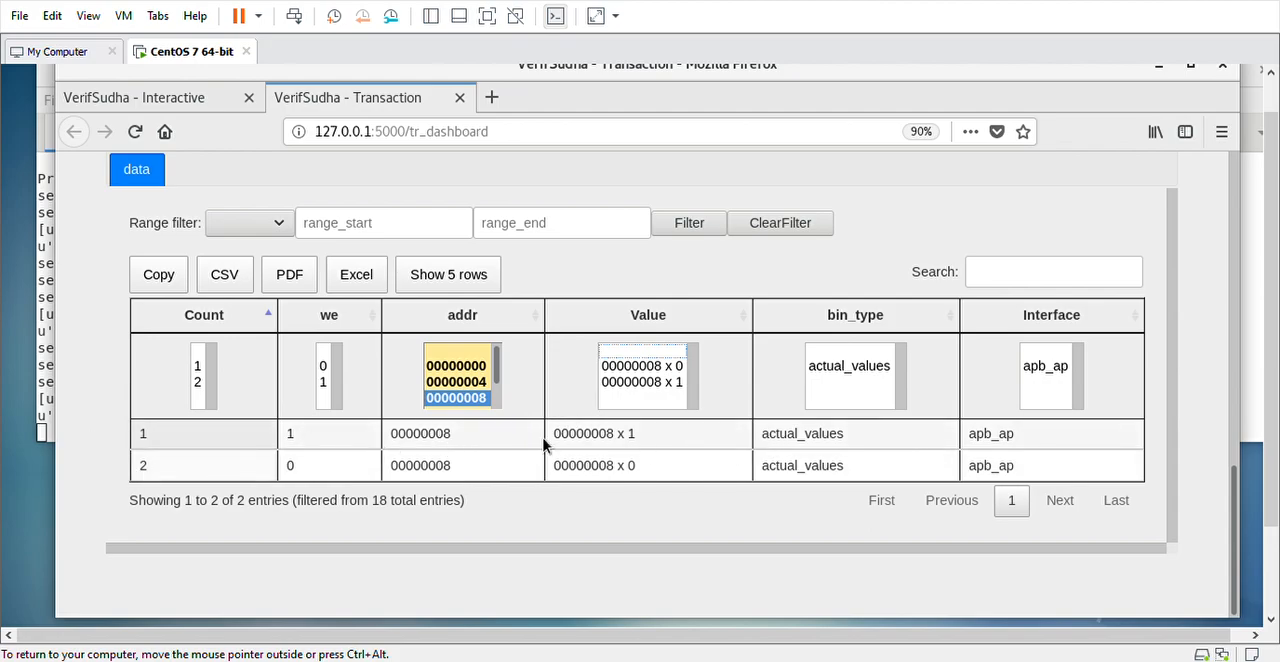
Compare the apb_ap addr field of interface 0 and interface 1 for the uart_regs.vsdb test and review the matching results
scroll(545, 445, "up", 7)
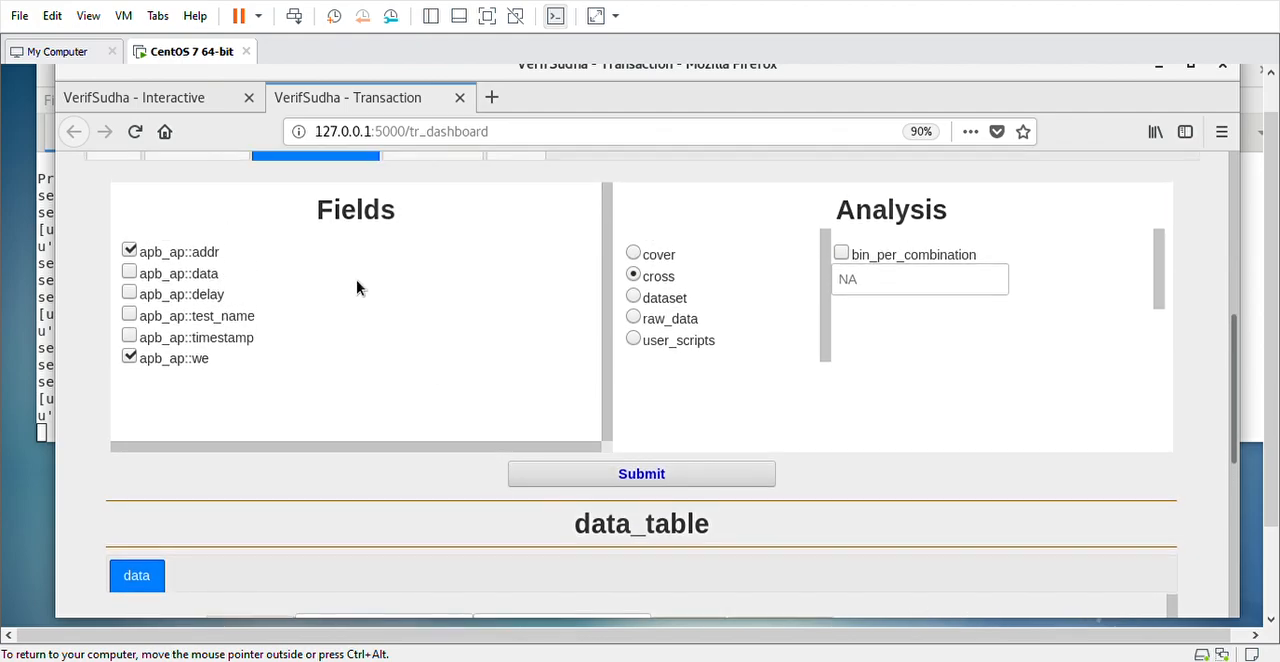
scroll(364, 328, "up", 4)
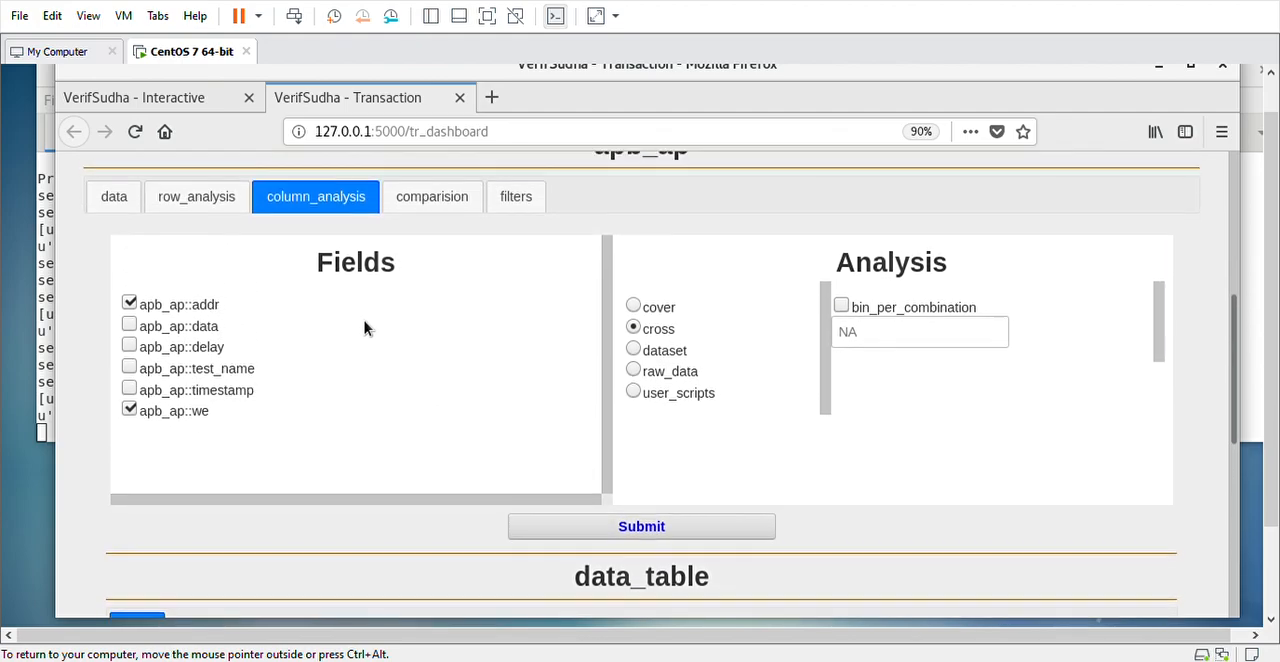
scroll(364, 328, "down", 1)
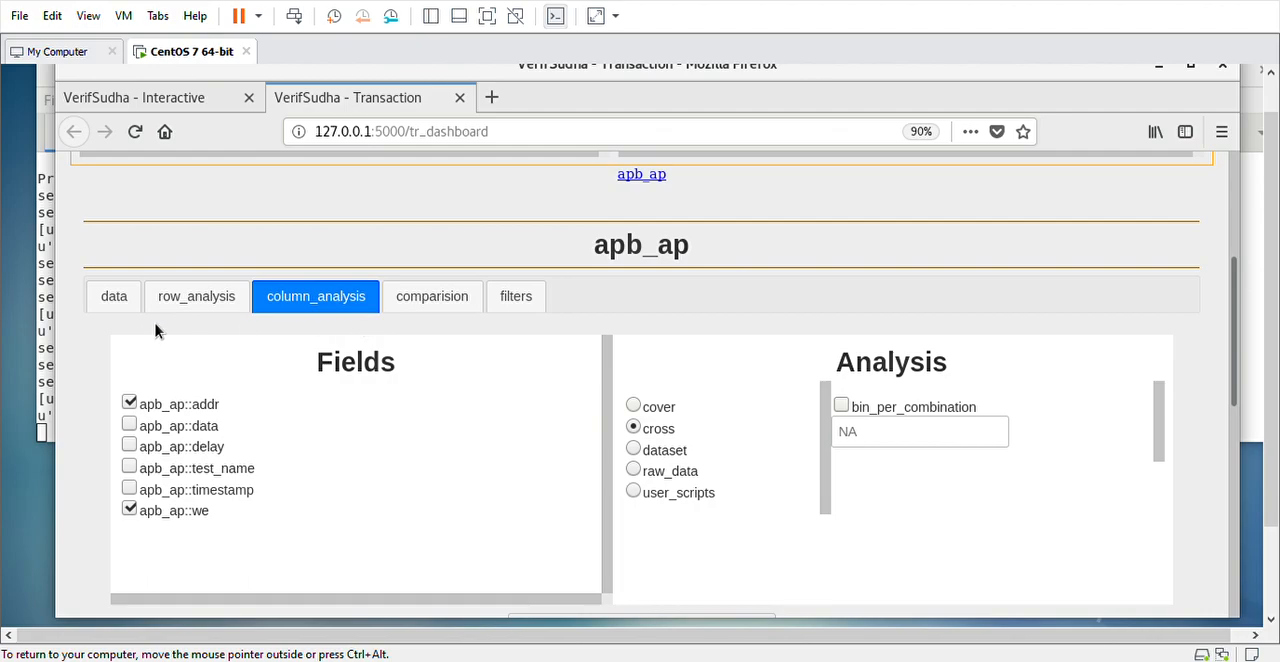
left_click(436, 302)
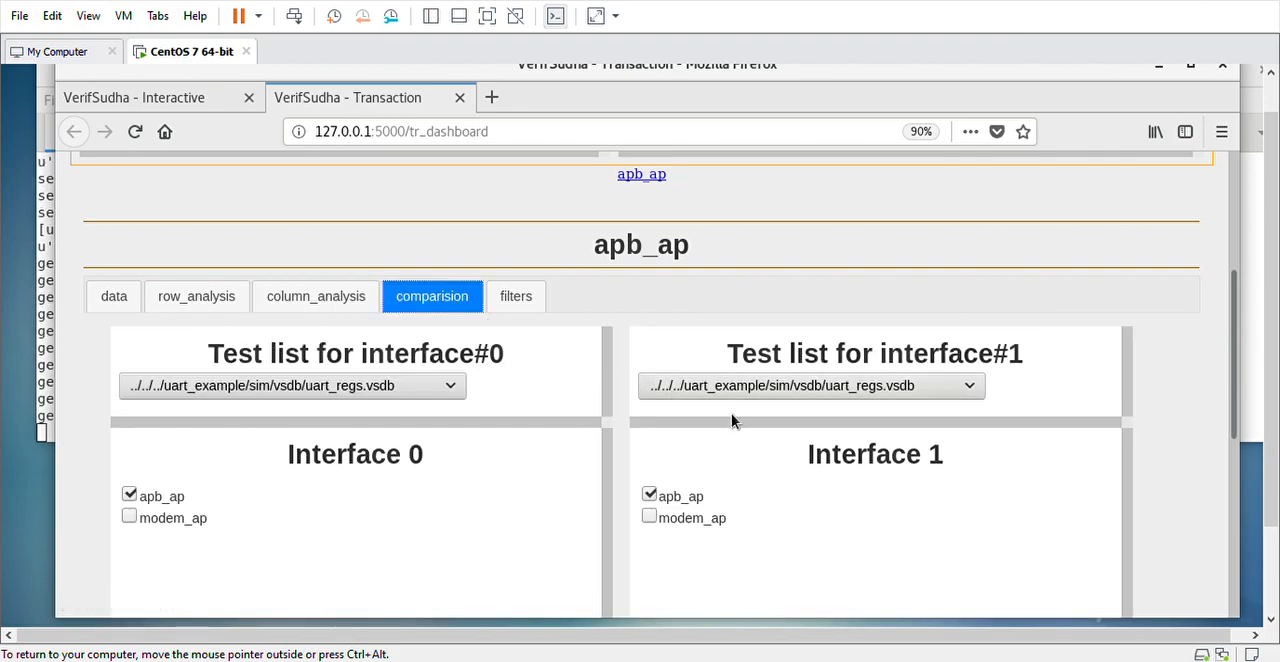
scroll(731, 420, "down", 1)
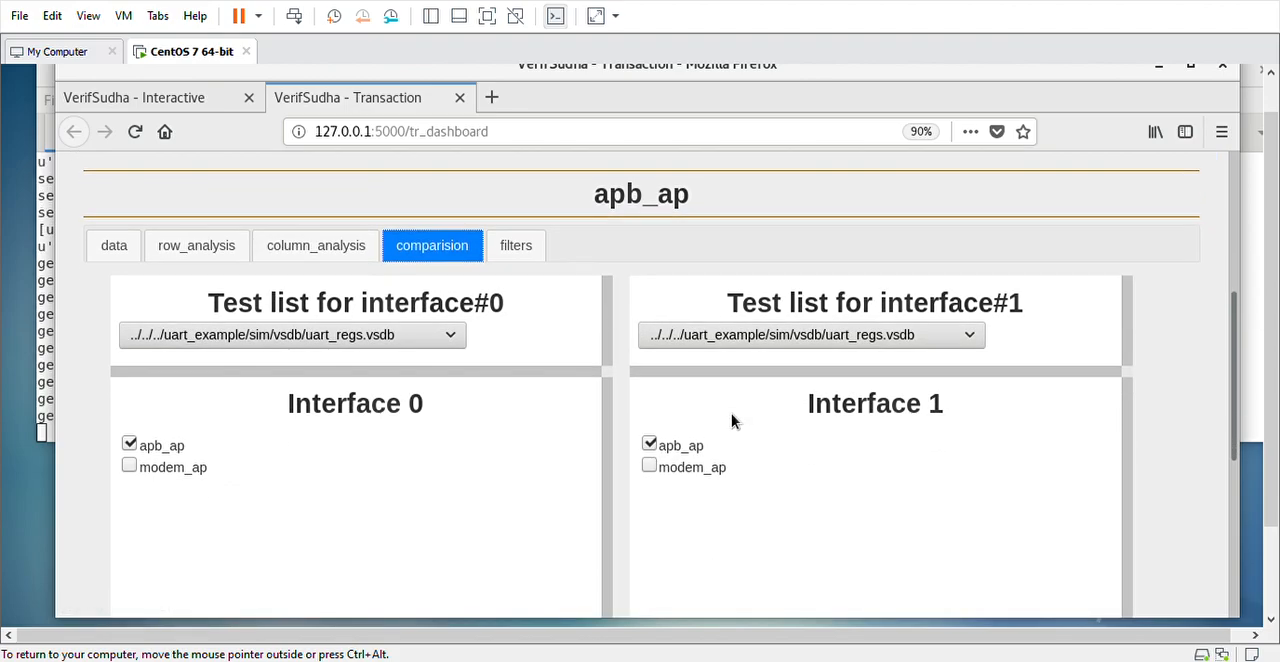
scroll(731, 420, "down", 1)
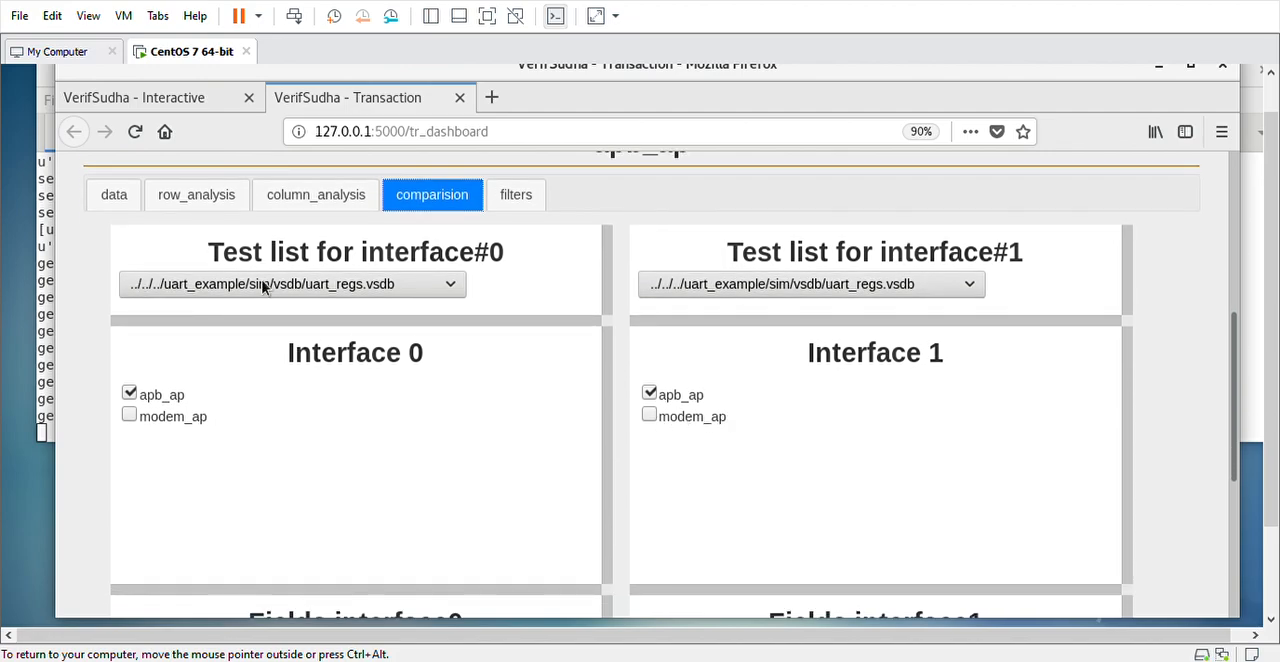
scroll(757, 288, "down", 2)
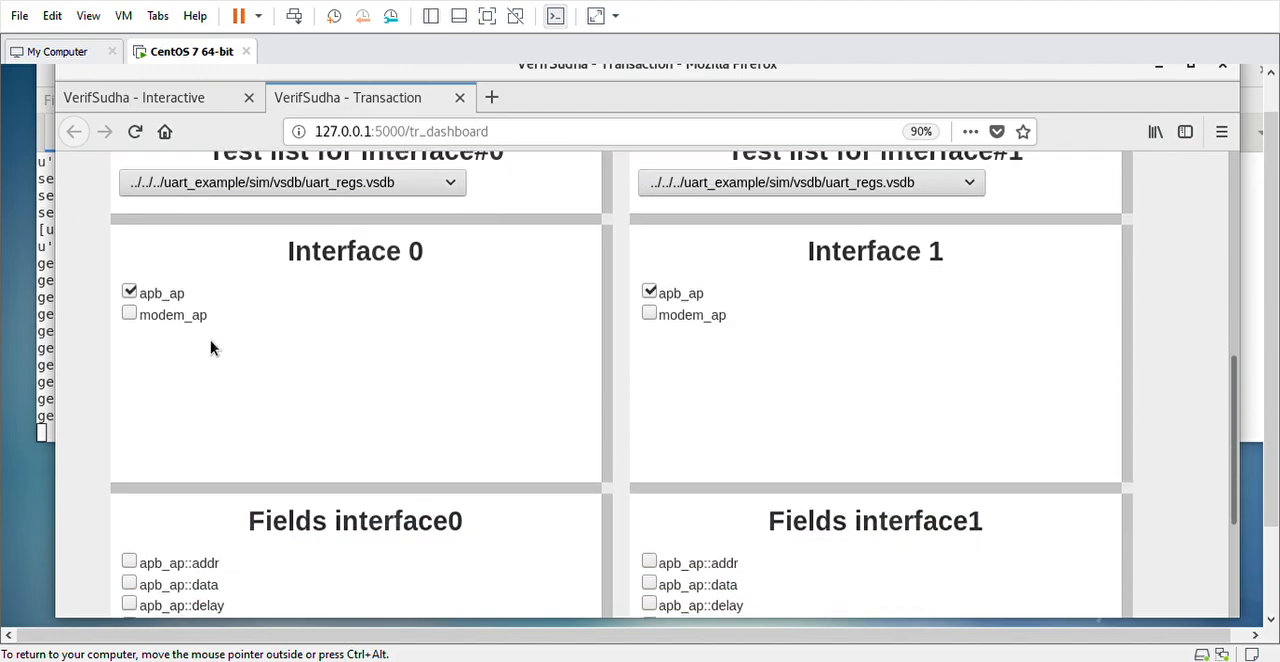
scroll(280, 527, "down", 1)
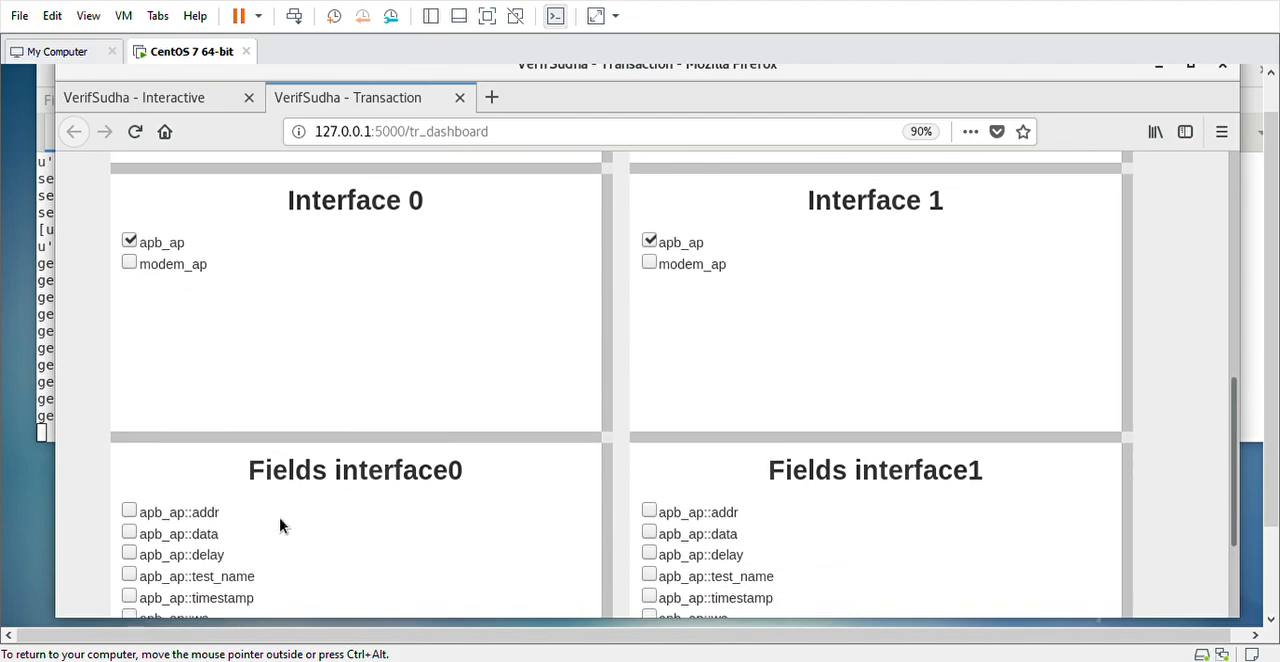
left_click(129, 512)
scroll(984, 469, "down", 3)
left_click(718, 562)
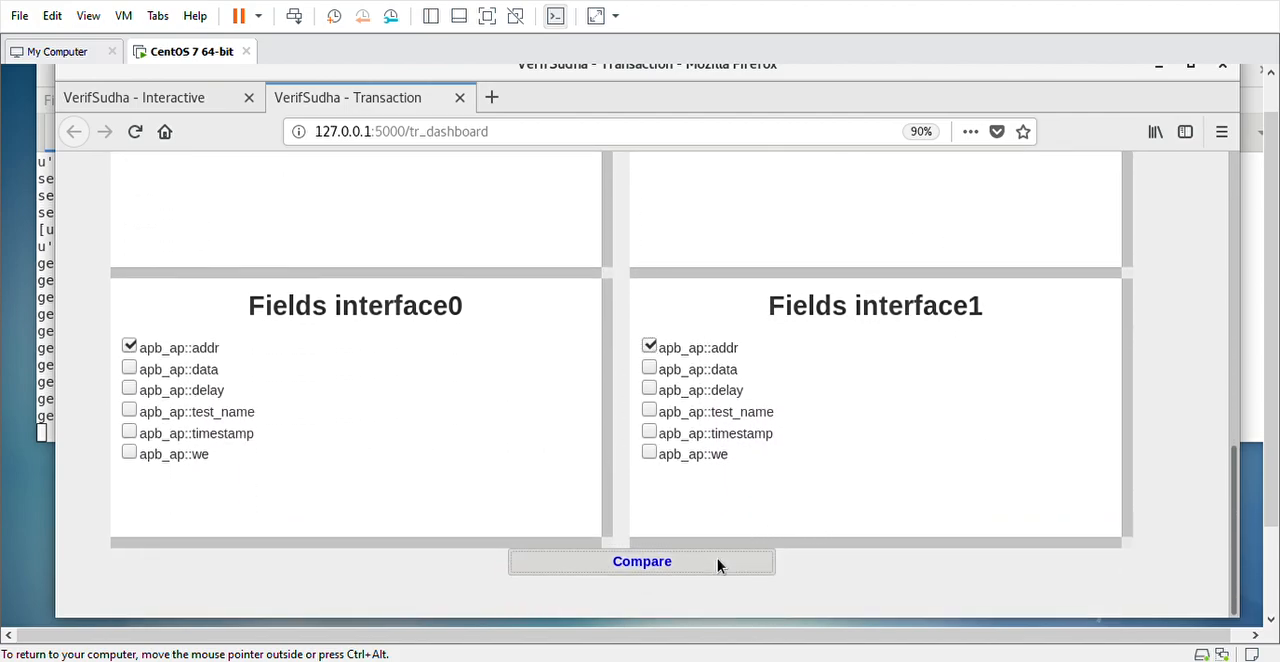
scroll(900, 480, "down", 10)
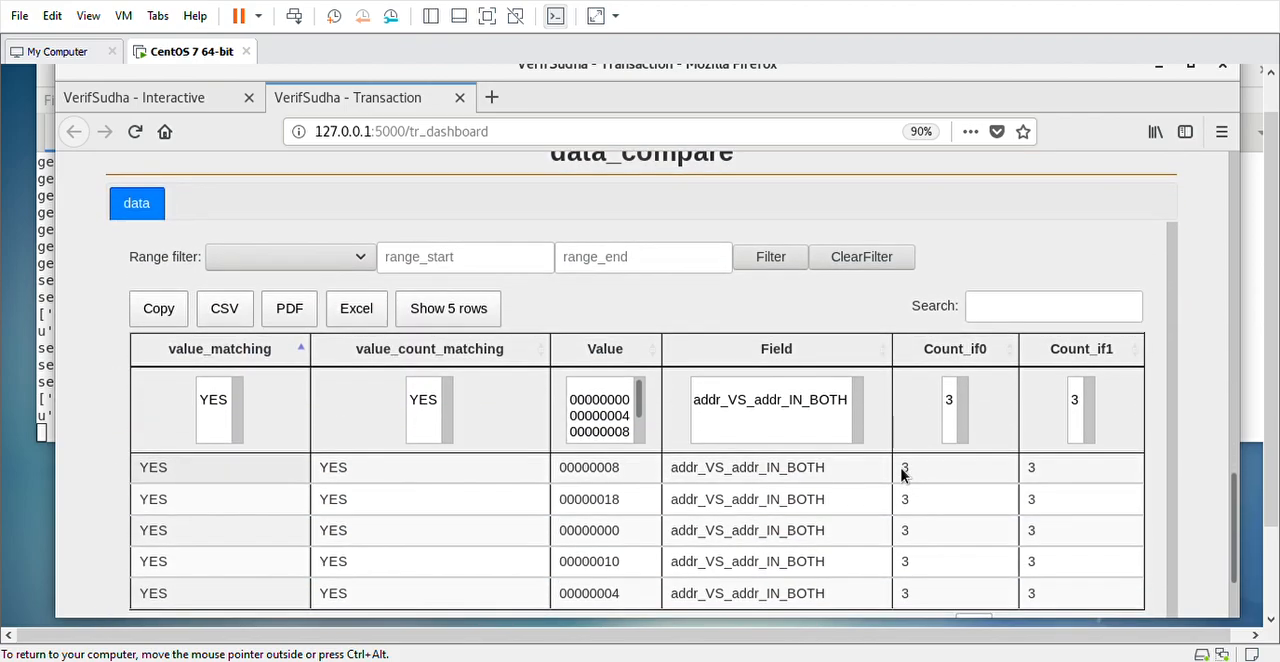
scroll(877, 477, "up", 1)
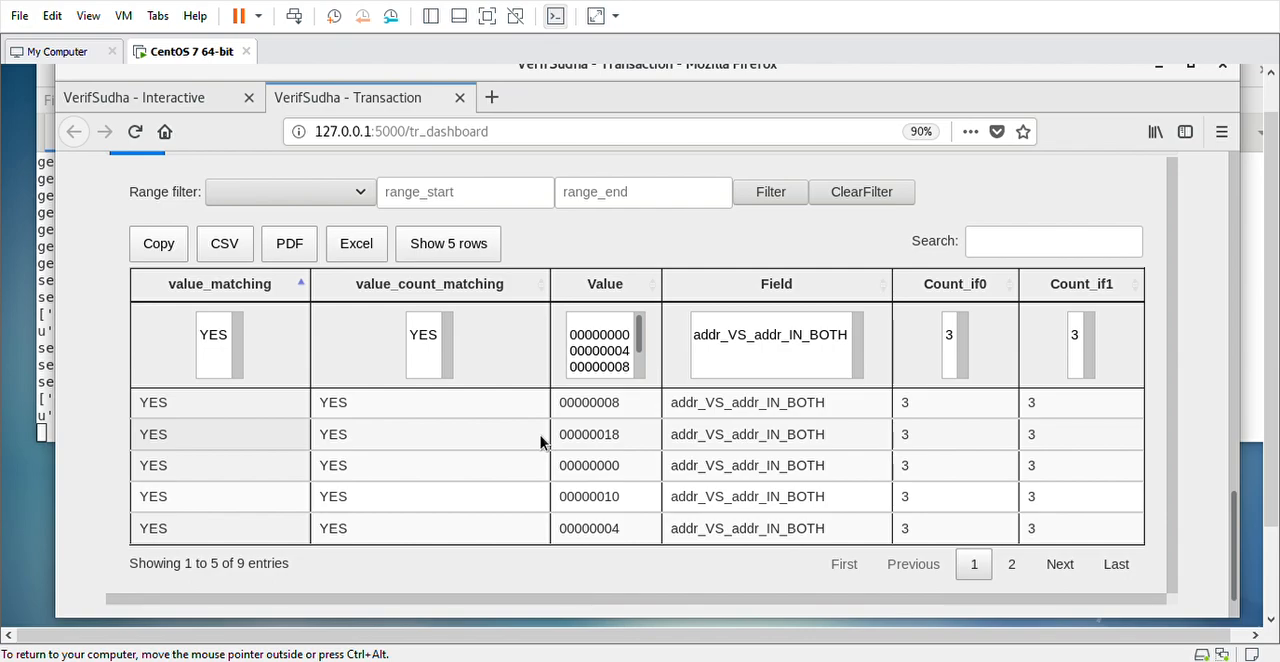
Examine the apb_ap multi-field filter form and the logic options for addr, and return to the data table
scroll(540, 442, "up", 5)
scroll(540, 442, "up", 8)
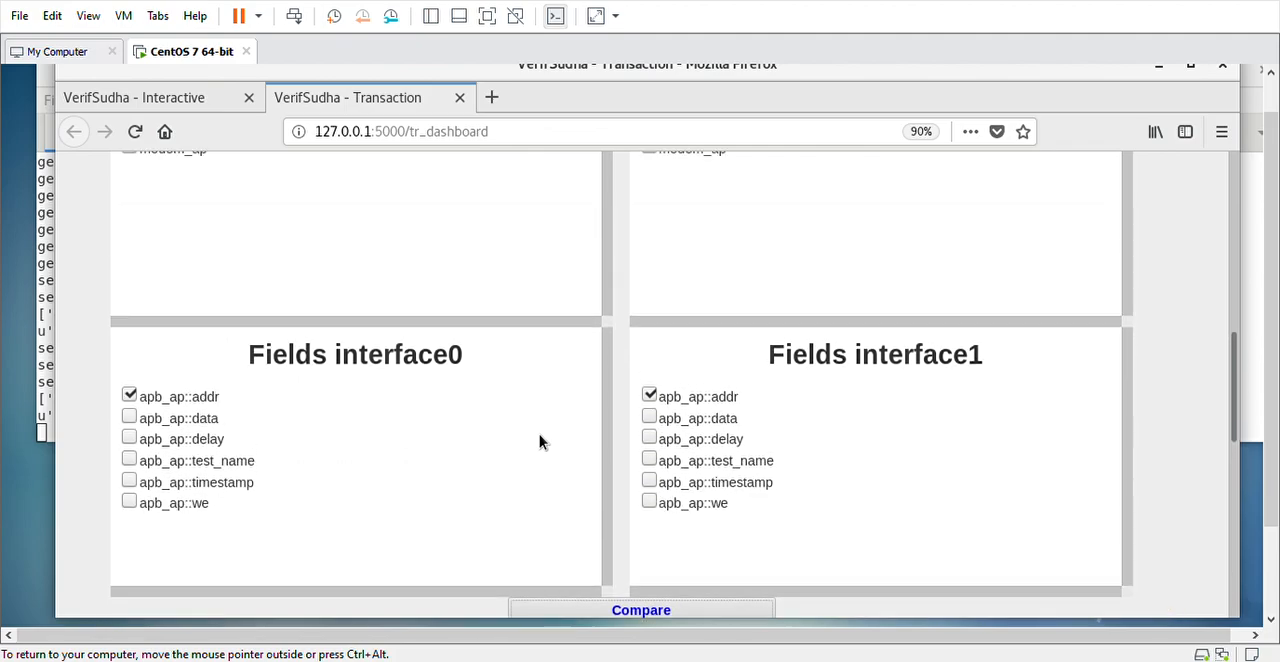
left_click(526, 274)
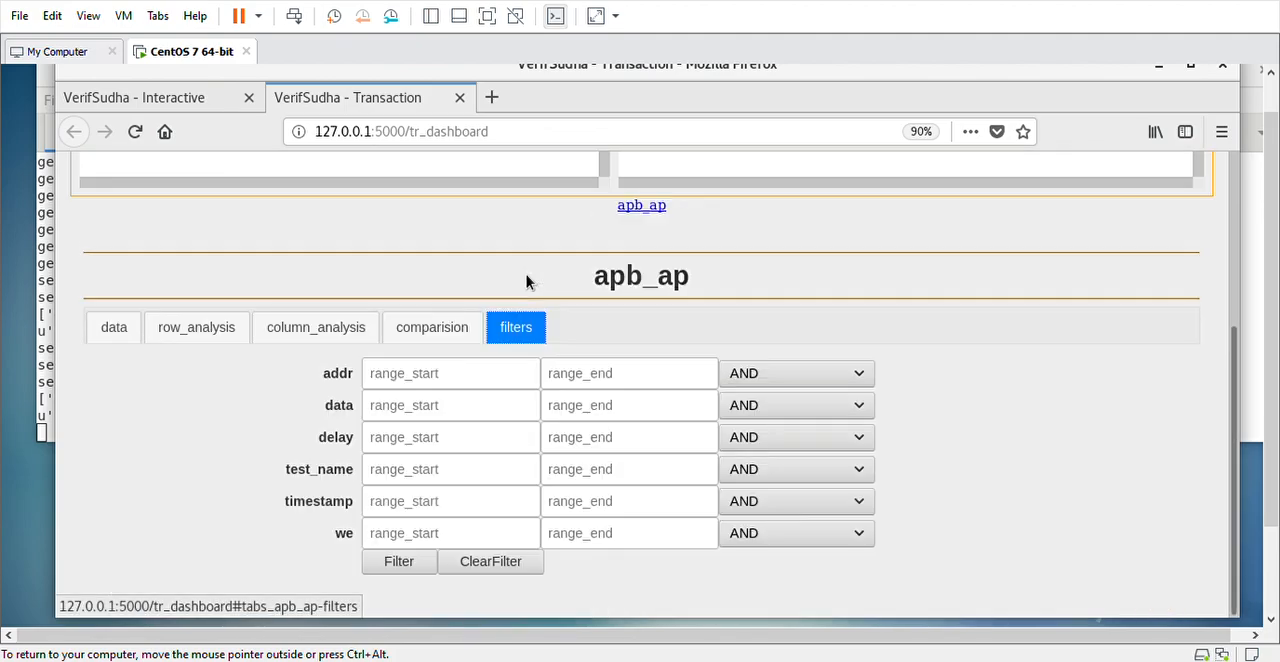
left_click(118, 339)
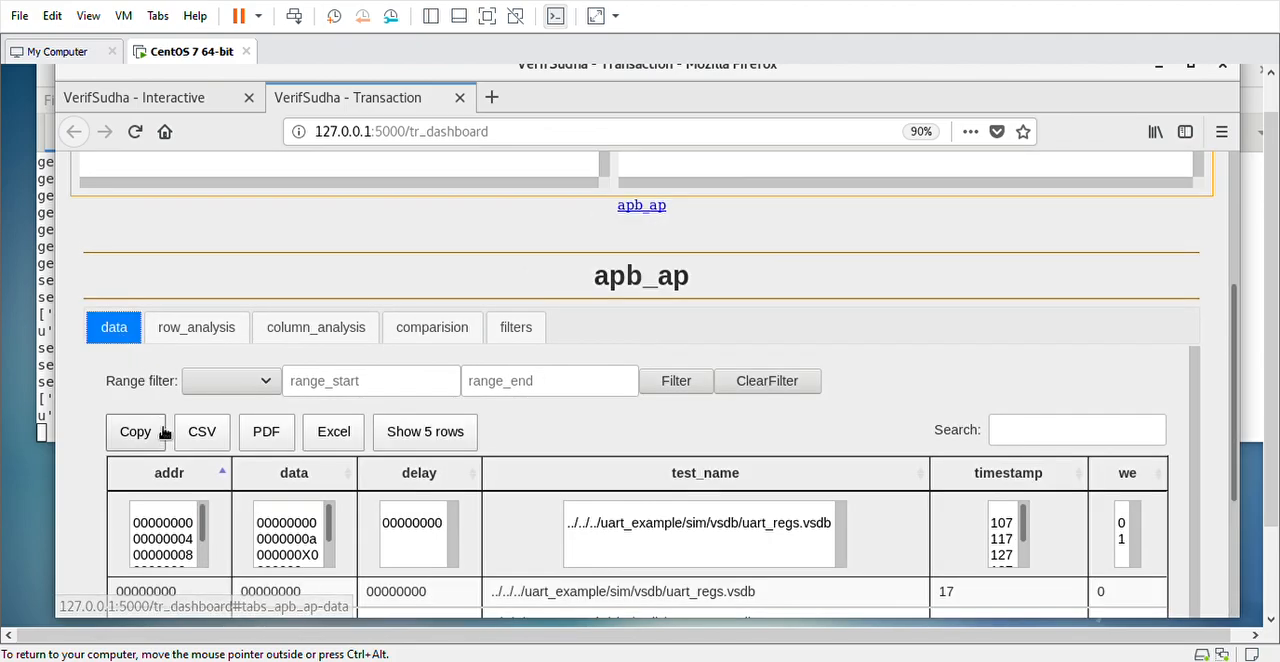
left_click(516, 327)
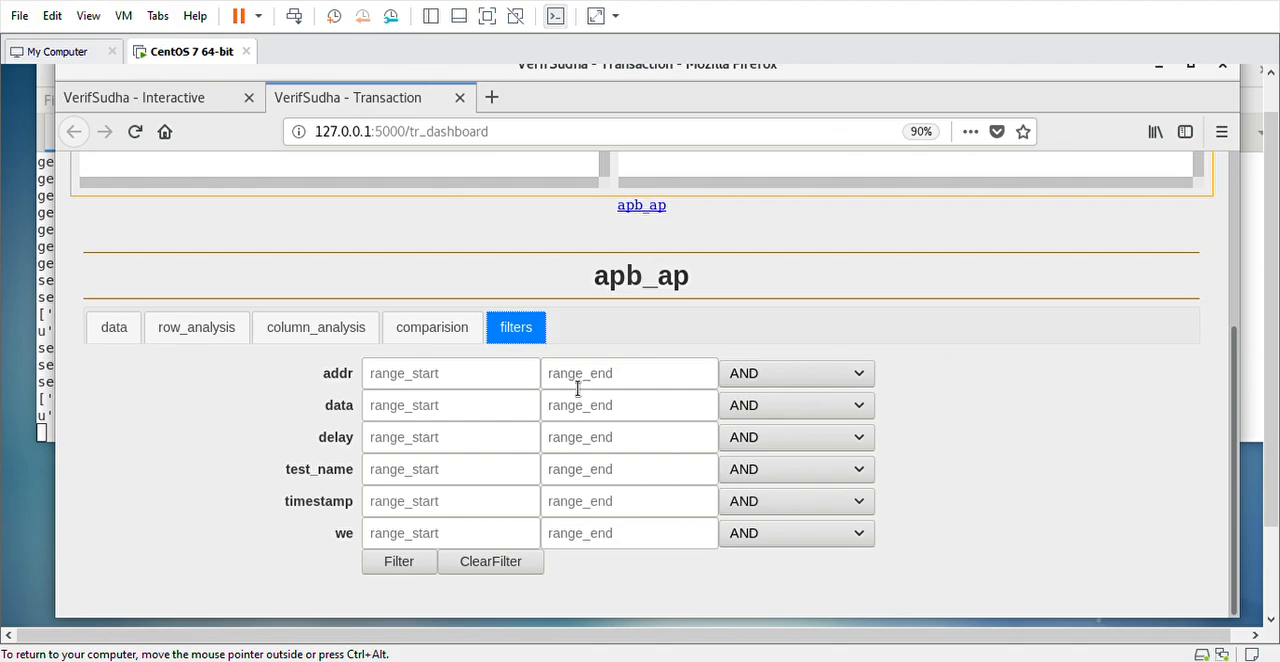
left_click(786, 378)
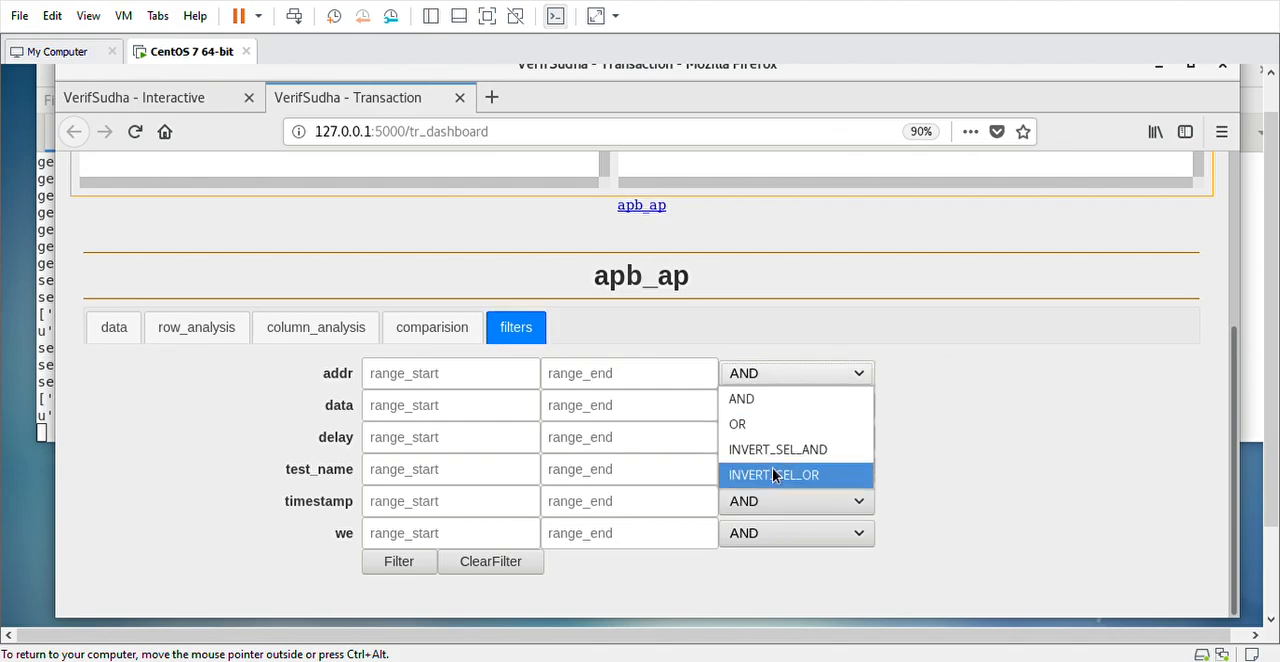
left_click(975, 400)
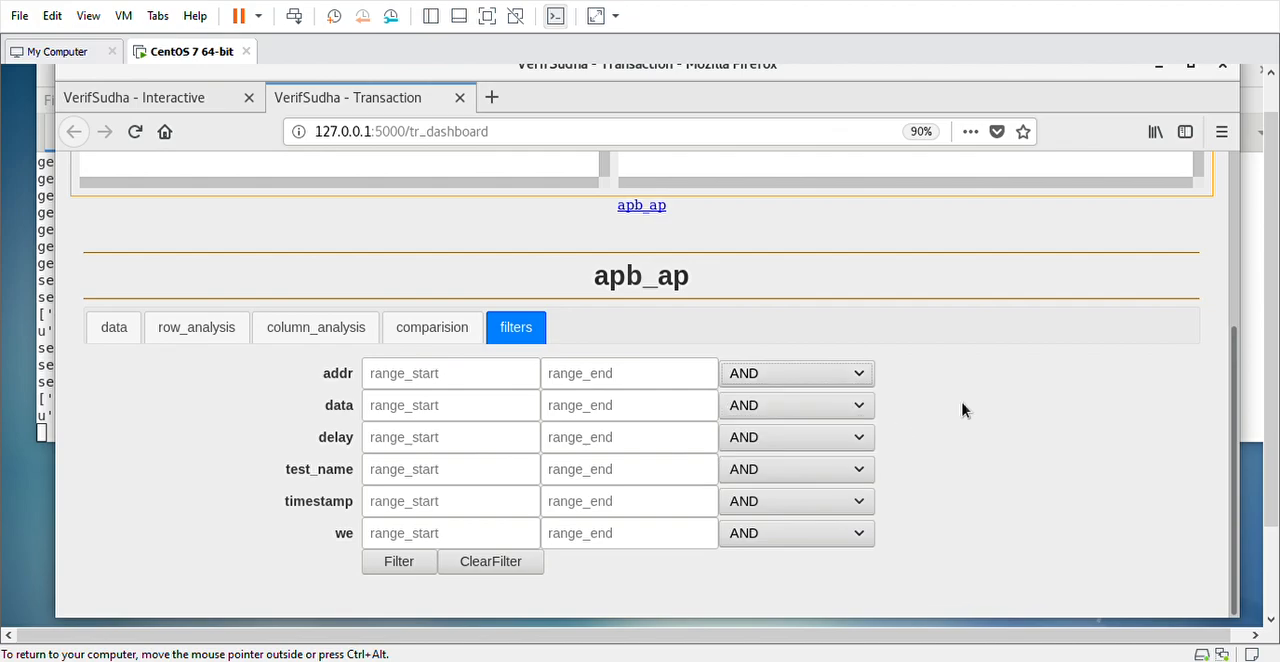
left_click(110, 340)
scroll(815, 398, "down", 4)
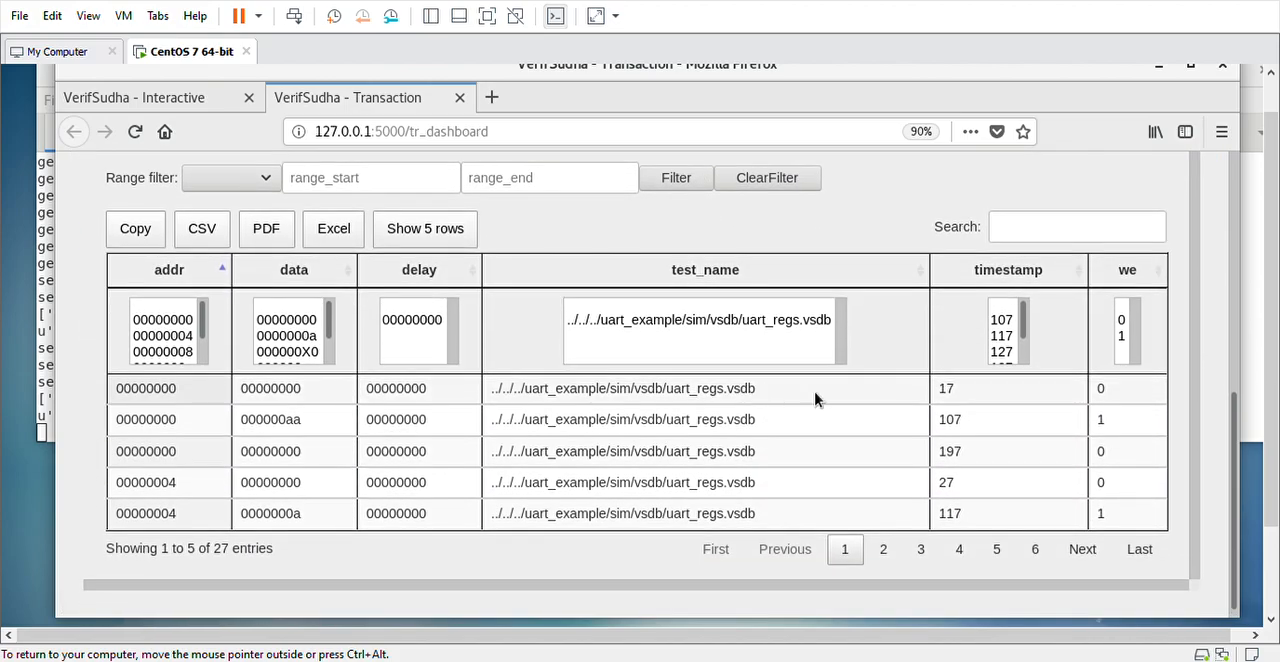
Add the modem_ap interface to the dashboard and review its transaction table
scroll(815, 398, "up", 5)
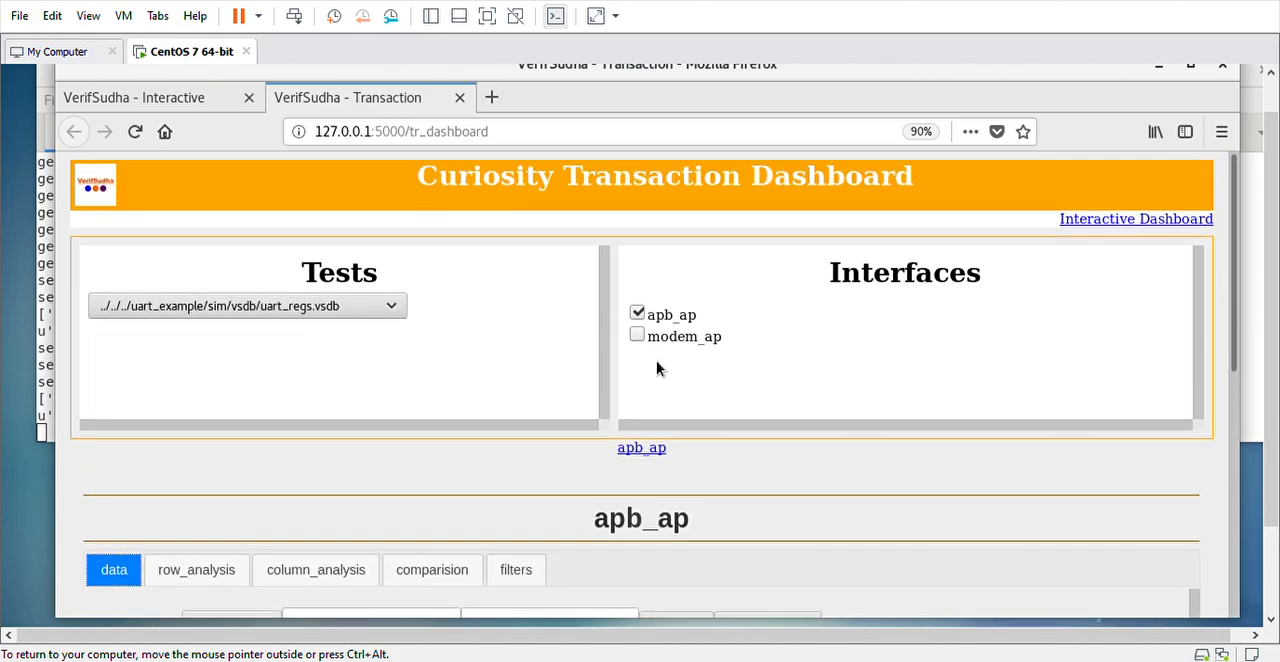
left_click(637, 336)
scroll(806, 433, "down", 6)
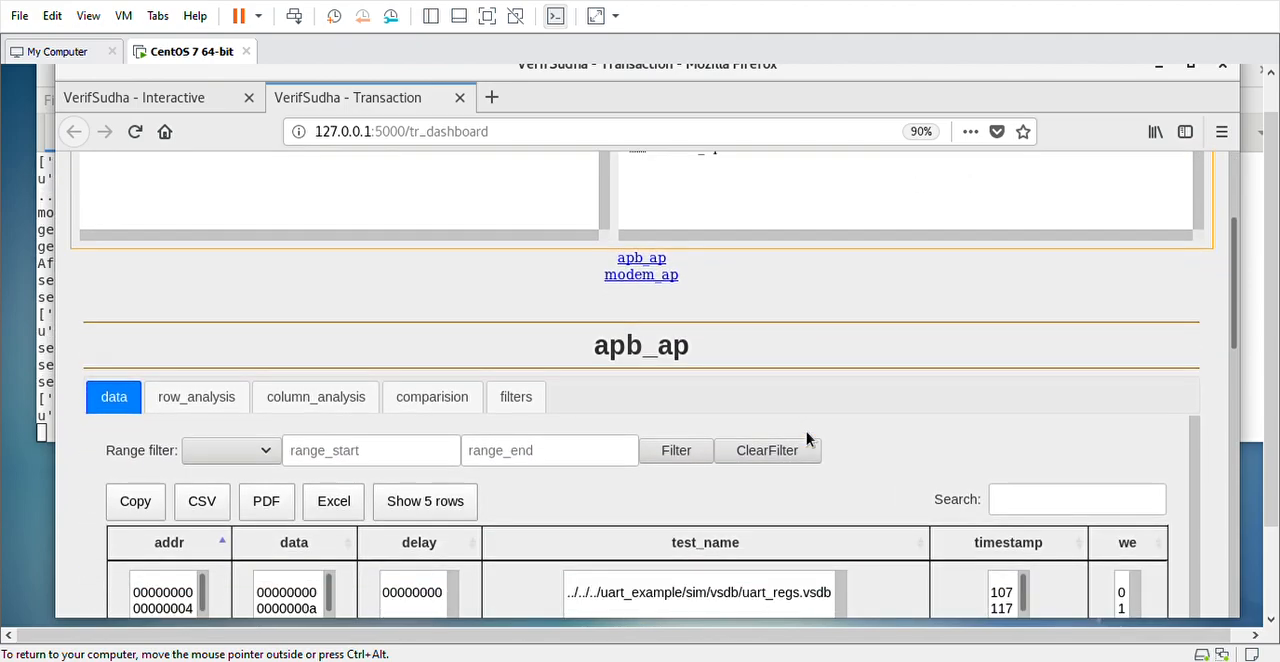
scroll(806, 431, "down", 5)
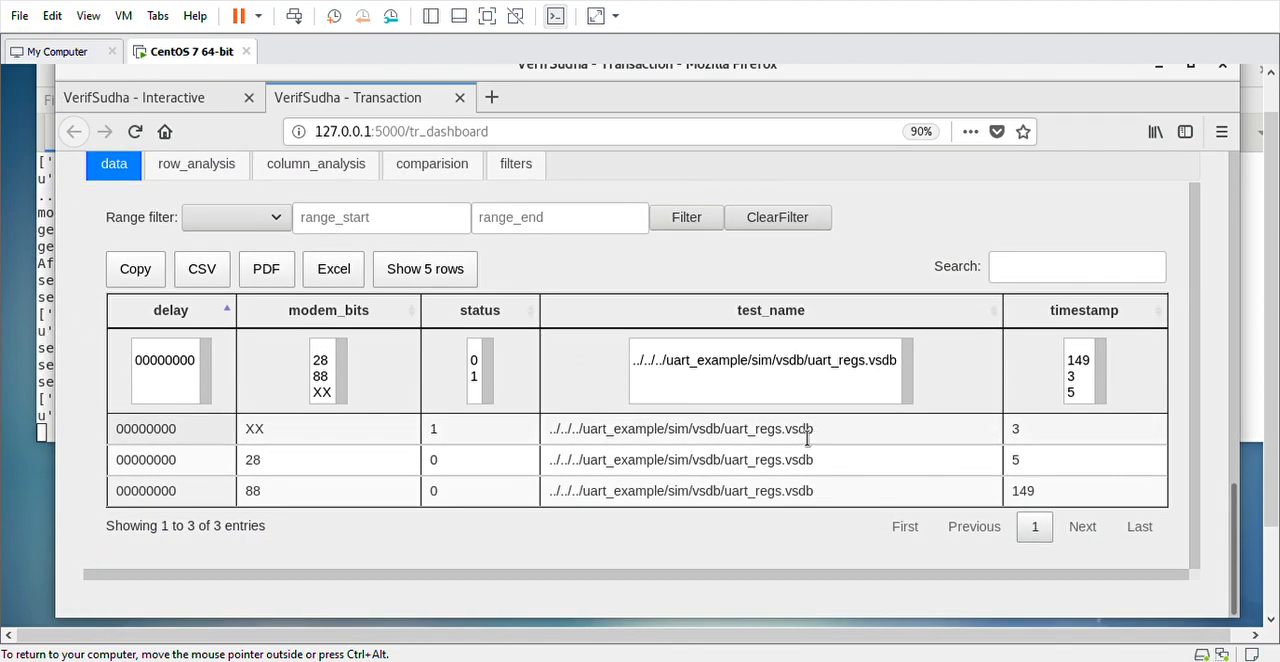
scroll(712, 478, "up", 1)
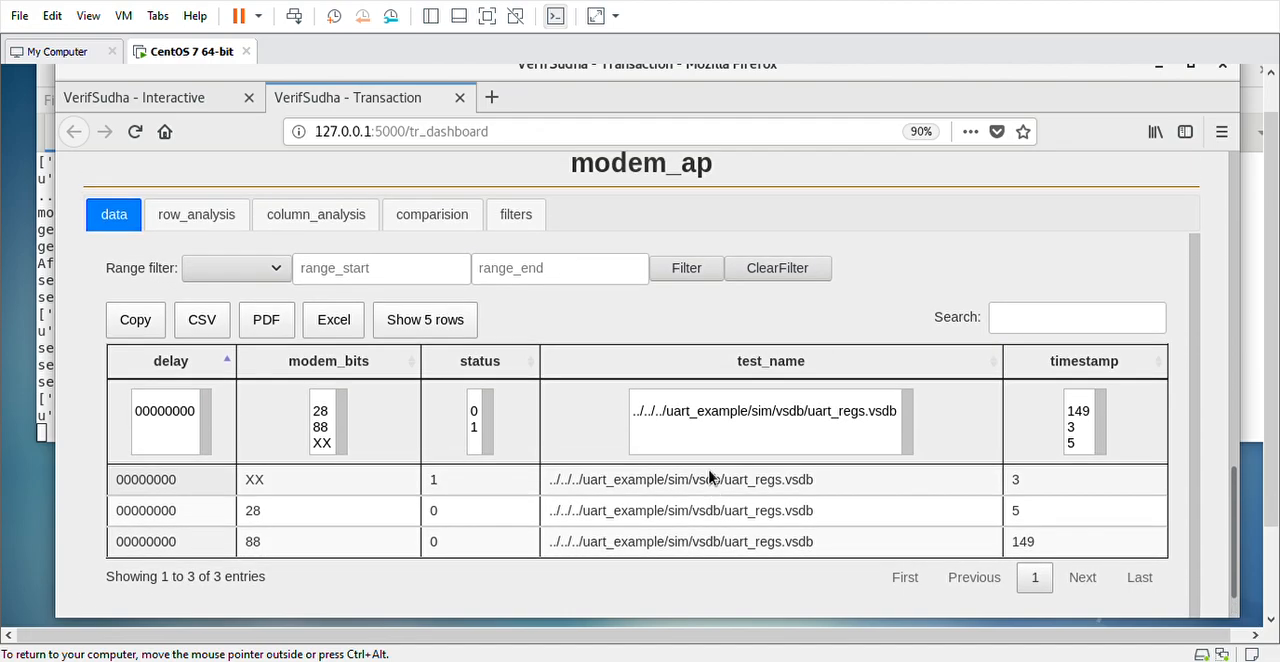